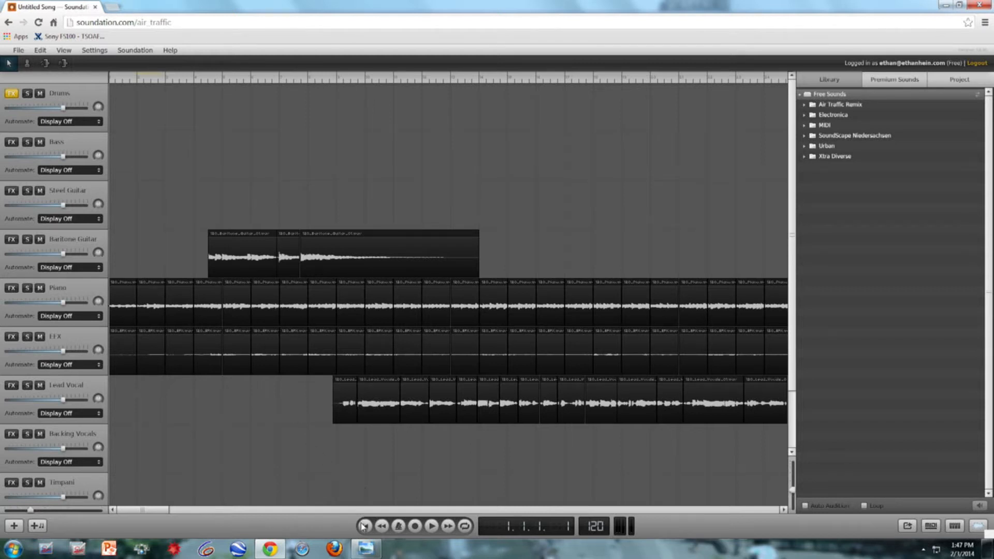
- Play the song and solo the Baritone Guitar, Lead Vocal and EFX tracks one at a time to hear each part
{"action": "left_click", "coordinate": [431, 526]}
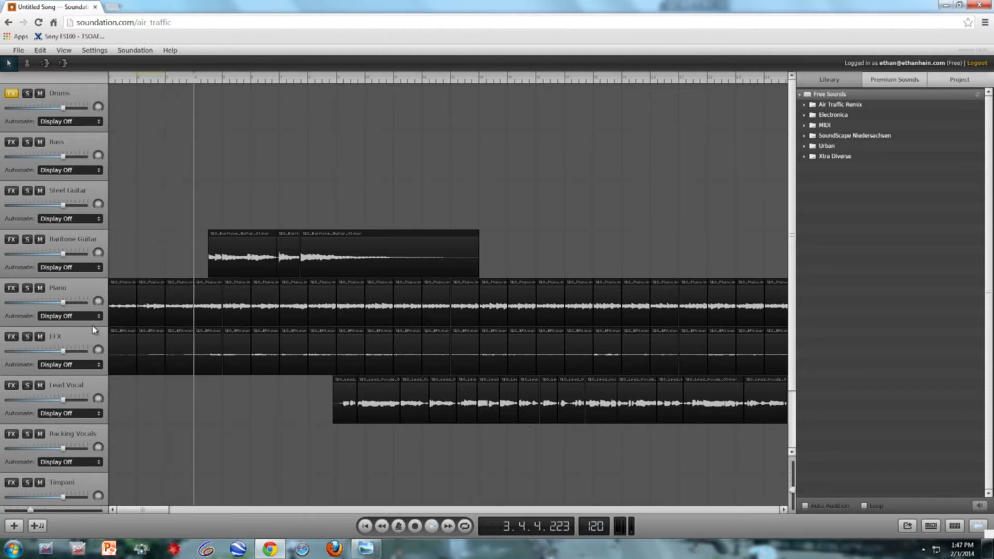
{"action": "left_click", "coordinate": [28, 240]}
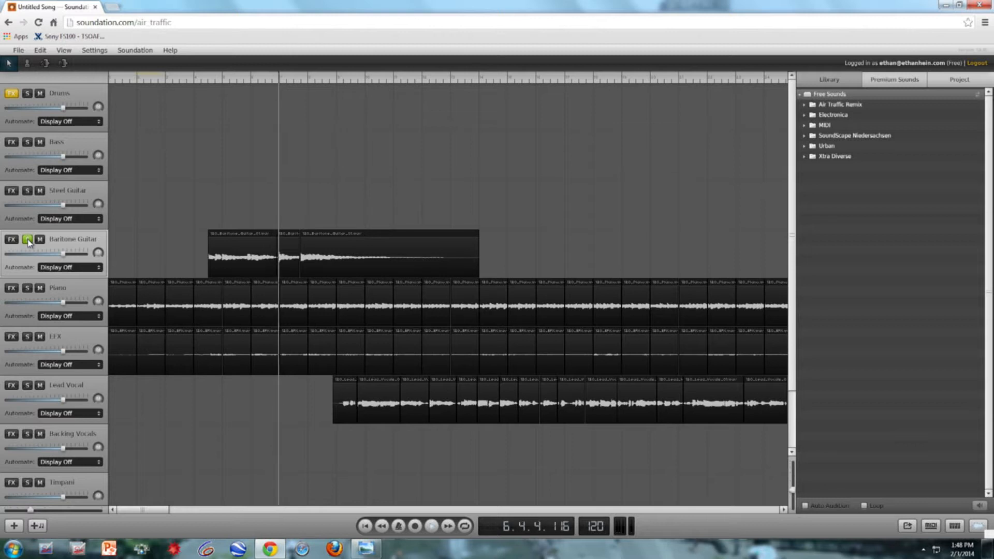
{"action": "left_click", "coordinate": [28, 240]}
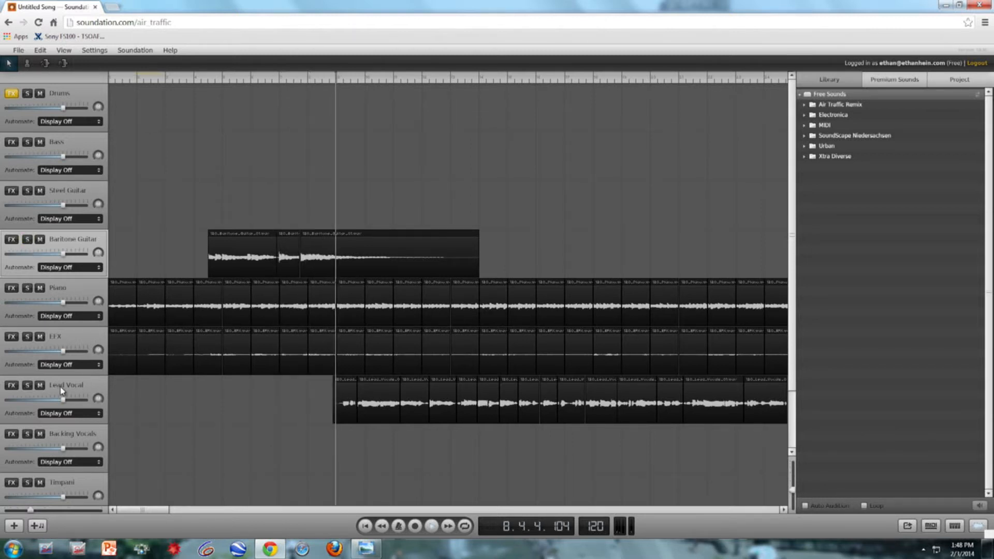
{"action": "left_click", "coordinate": [27, 386]}
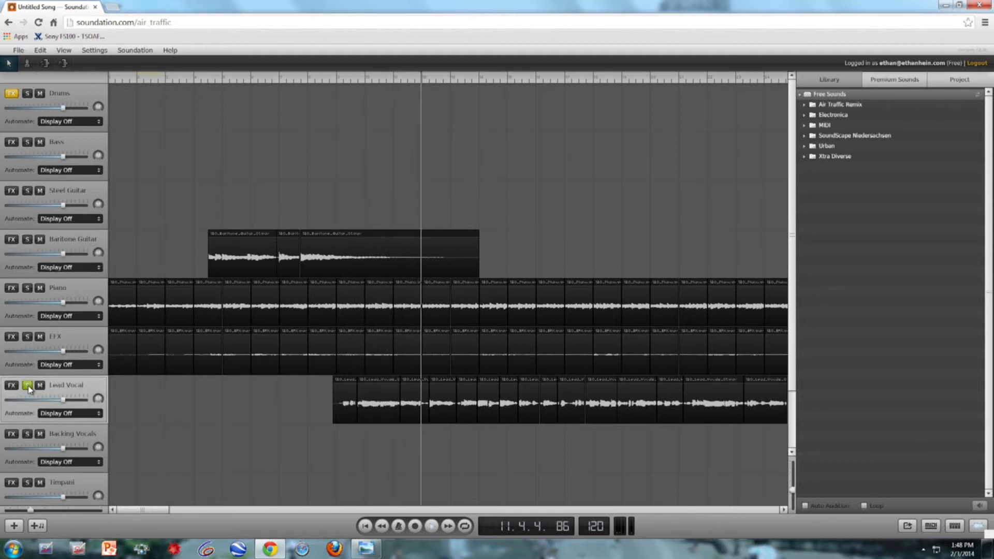
{"action": "left_click", "coordinate": [28, 386]}
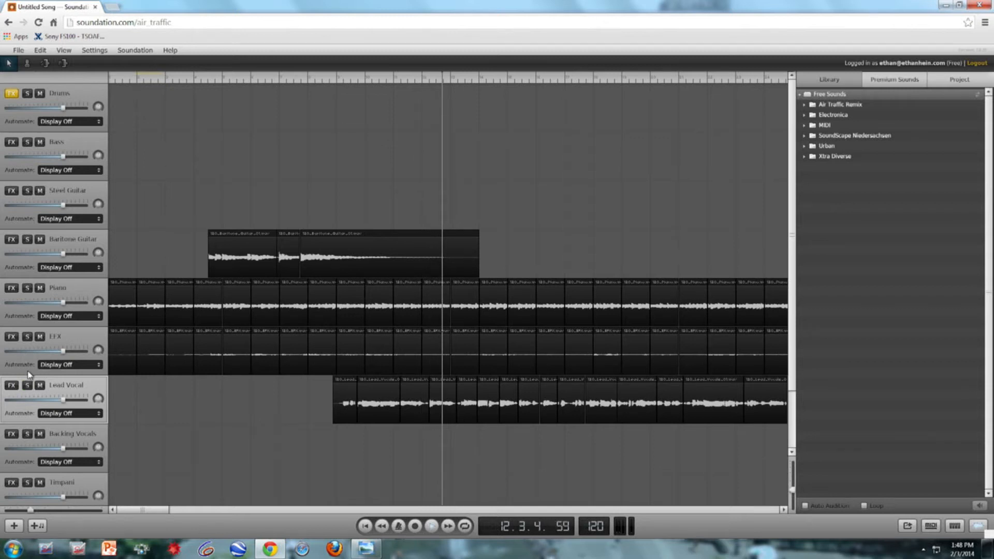
{"action": "left_click", "coordinate": [28, 337]}
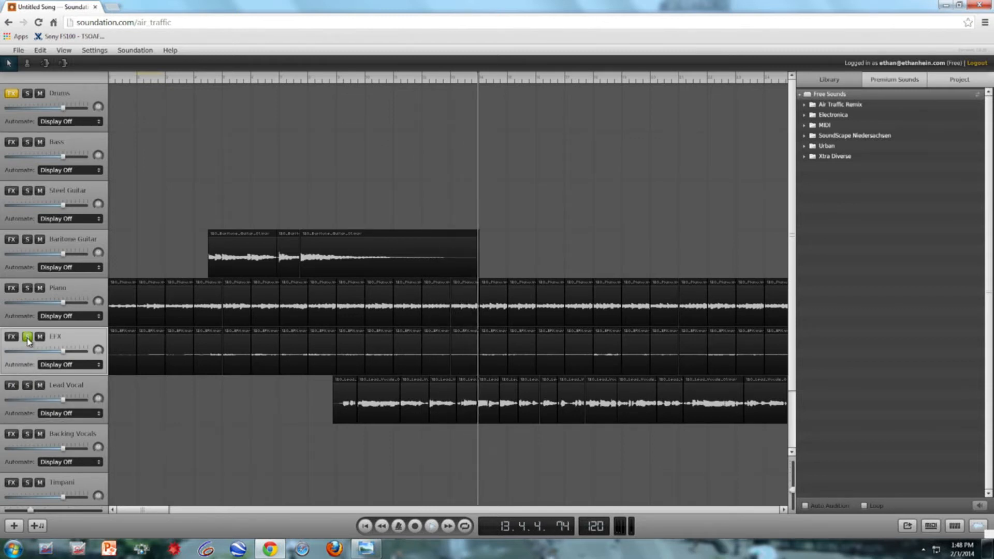
{"action": "left_click", "coordinate": [27, 338]}
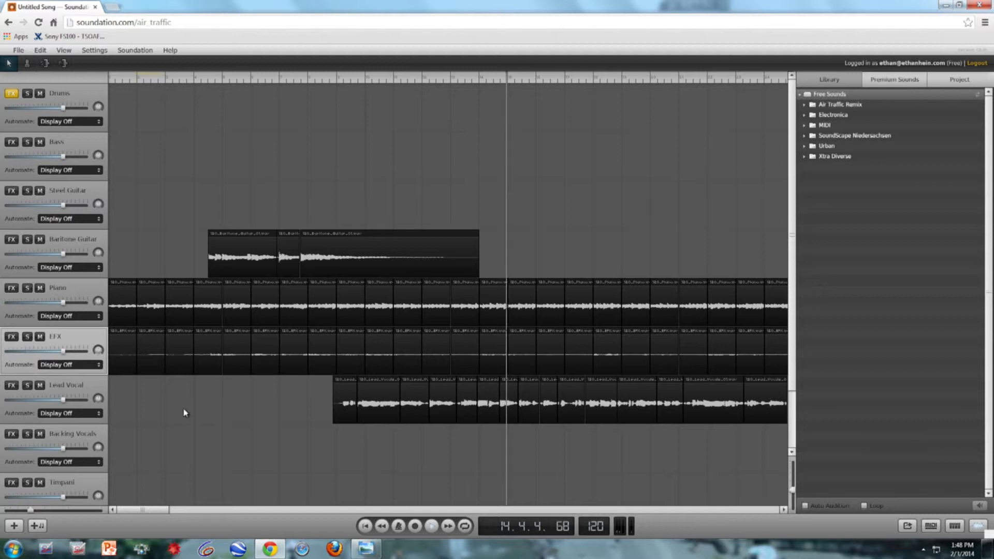
{"action": "left_click", "coordinate": [435, 527]}
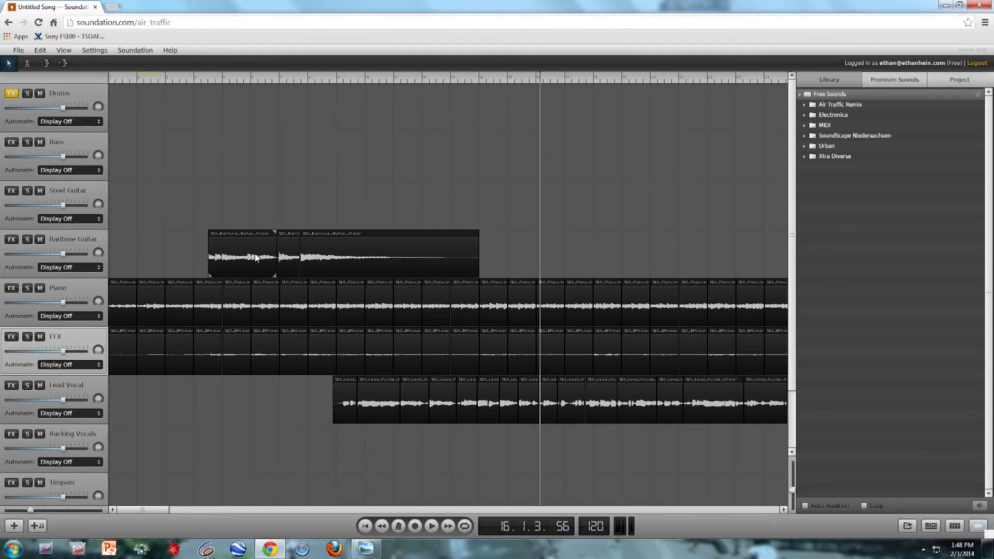
- Set up a four-bar loop region starting at the first Baritone Guitar clip, with looping enabled, and play it
{"action": "left_click", "coordinate": [208, 78]}
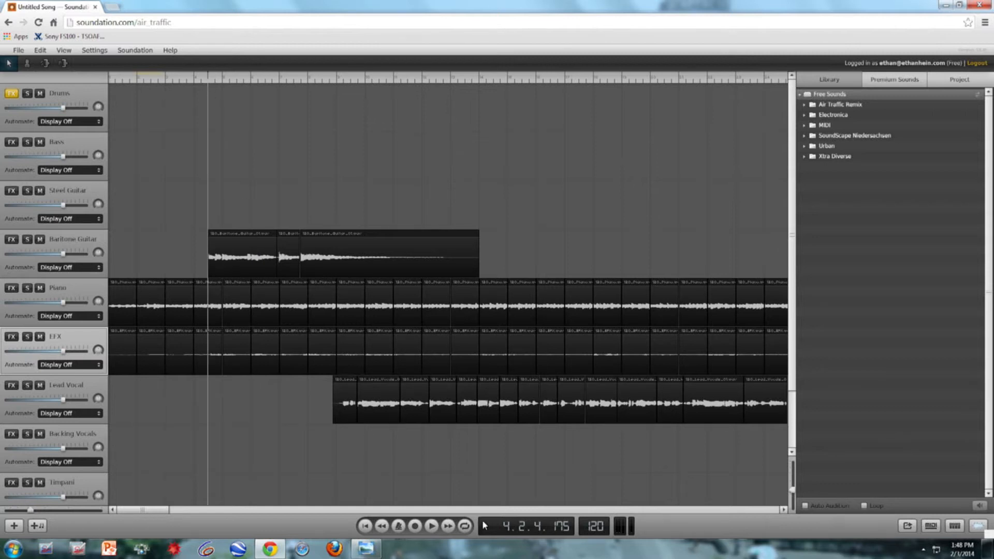
{"action": "left_click", "coordinate": [465, 526]}
{"action": "left_click_drag", "start_coordinate": [209, 78], "coordinate": [307, 78]}
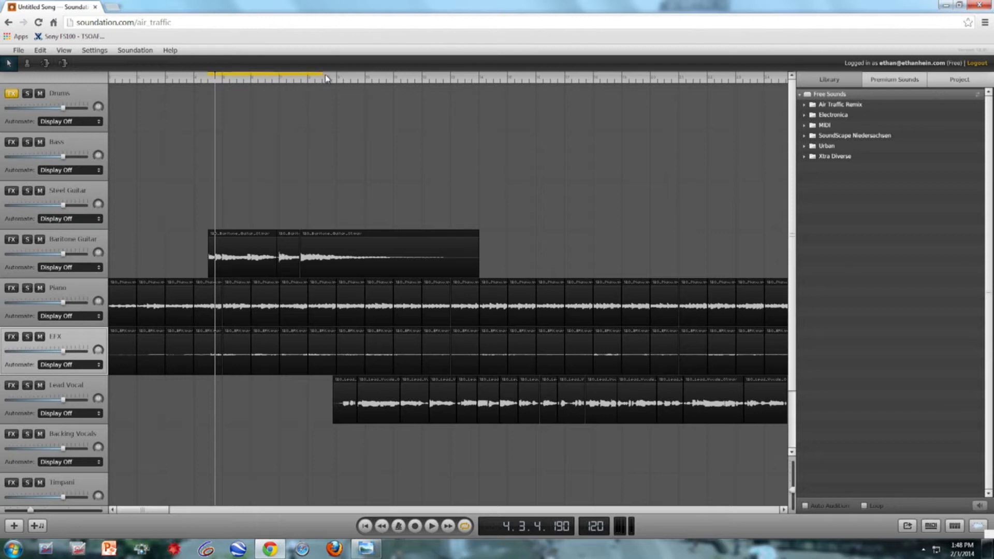
{"action": "left_click", "coordinate": [430, 526]}
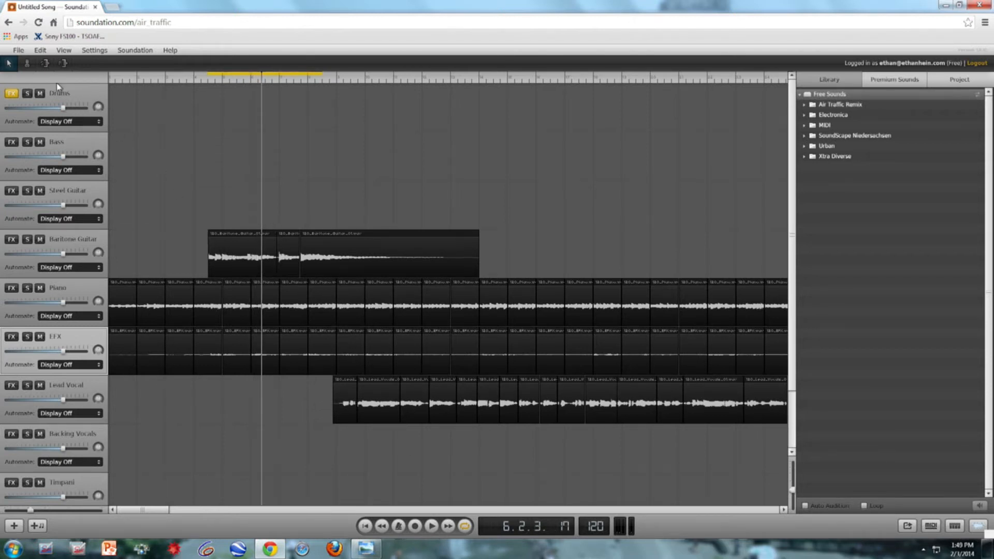
- Delete the Drums, Bass and Steel Guitar tracks
{"action": "left_click", "coordinate": [65, 95]}
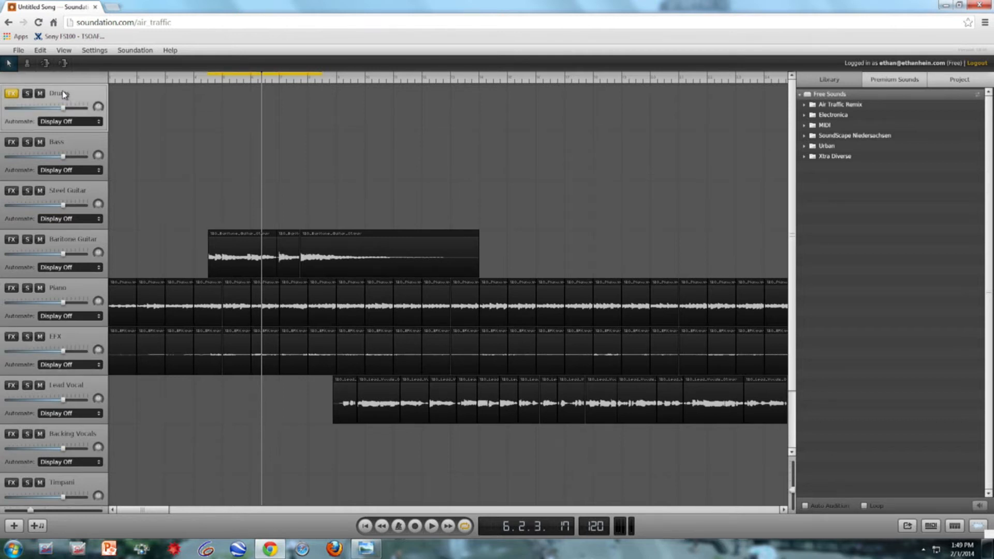
{"action": "key", "text": "Delete"}
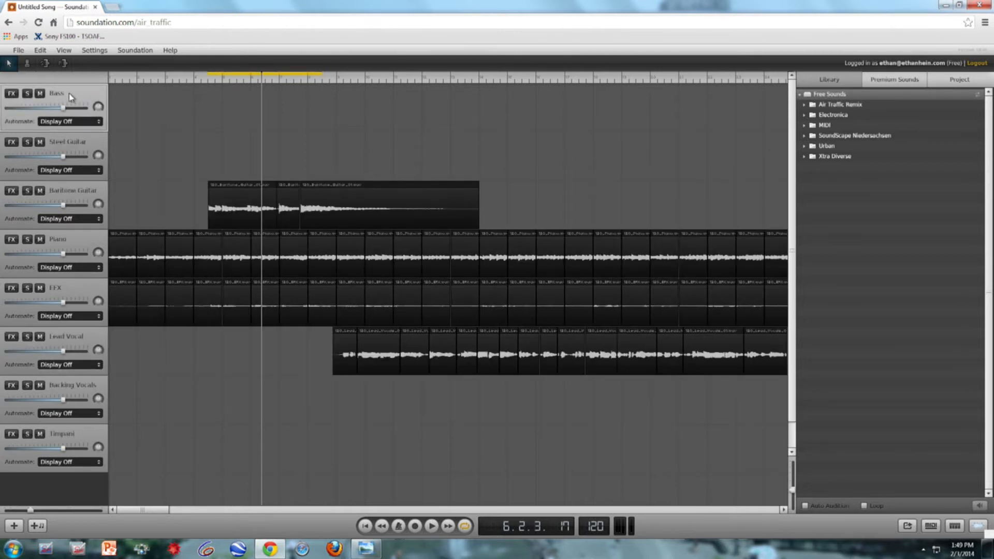
{"action": "key", "text": "Delete"}
{"action": "left_click", "coordinate": [70, 93]}
{"action": "key", "text": "Delete"}
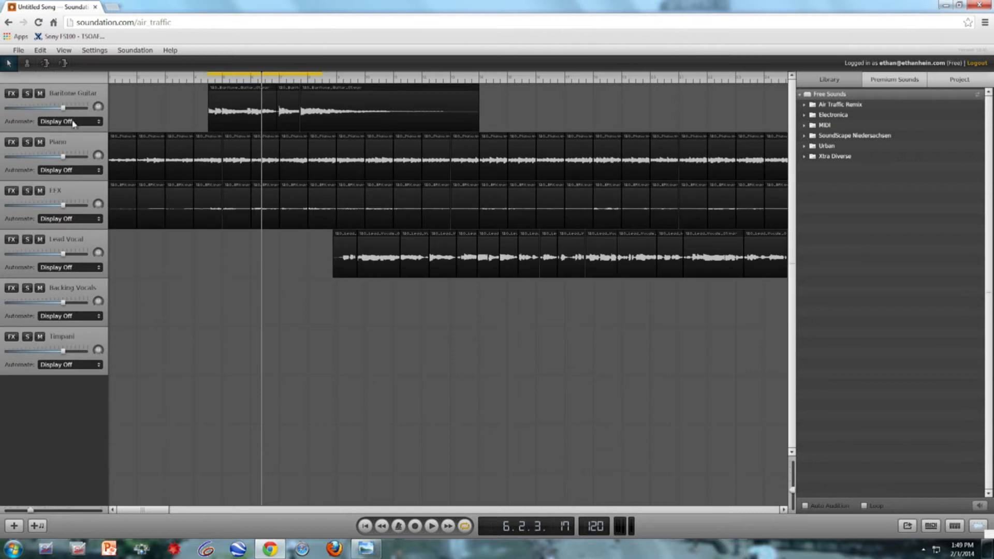
- Delete the Piano, EFX, Lead Vocal, Backing Vocals and Timpani tracks, keeping only Baritone Guitar
{"action": "left_click", "coordinate": [74, 142]}
{"action": "key", "text": "Delete"}
{"action": "left_click", "coordinate": [74, 143]}
{"action": "key", "text": "Delete"}
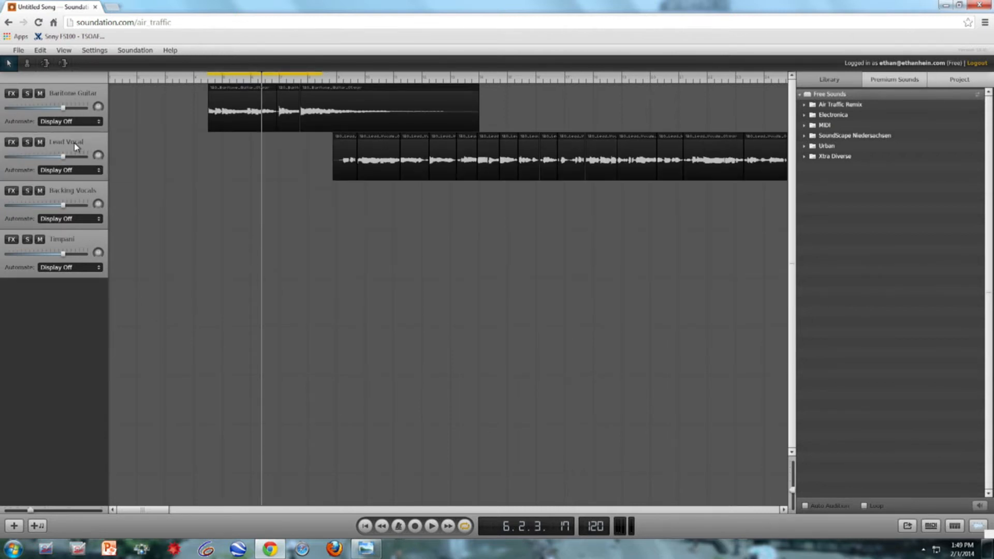
{"action": "left_click", "coordinate": [73, 143]}
{"action": "key", "text": "Delete"}
{"action": "left_click", "coordinate": [74, 143]}
{"action": "key", "text": "Delete"}
{"action": "left_click", "coordinate": [73, 142]}
{"action": "key", "text": "Delete"}
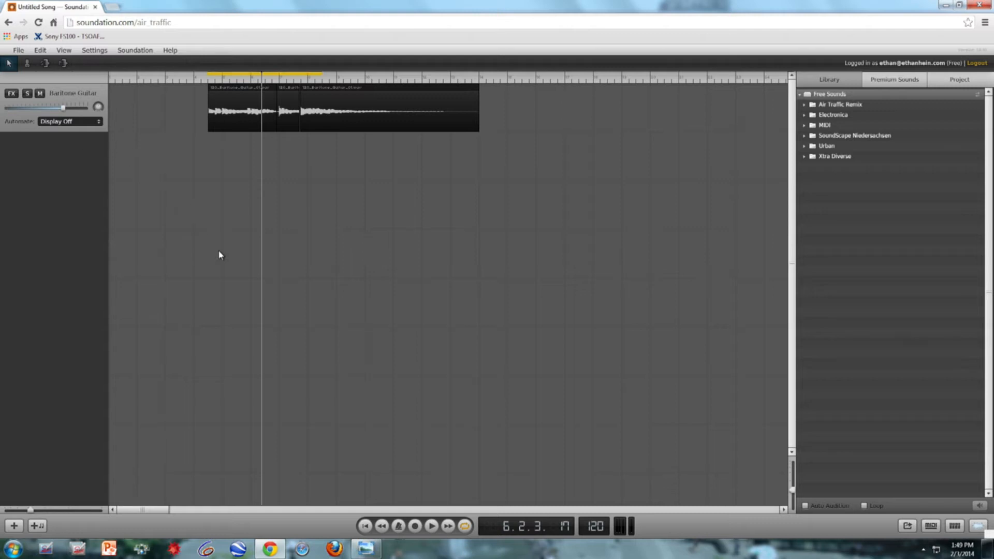
- Shorten the last Baritone Guitar clip so it ends with the loop region, and audition the loop
{"action": "left_click", "coordinate": [352, 95]}
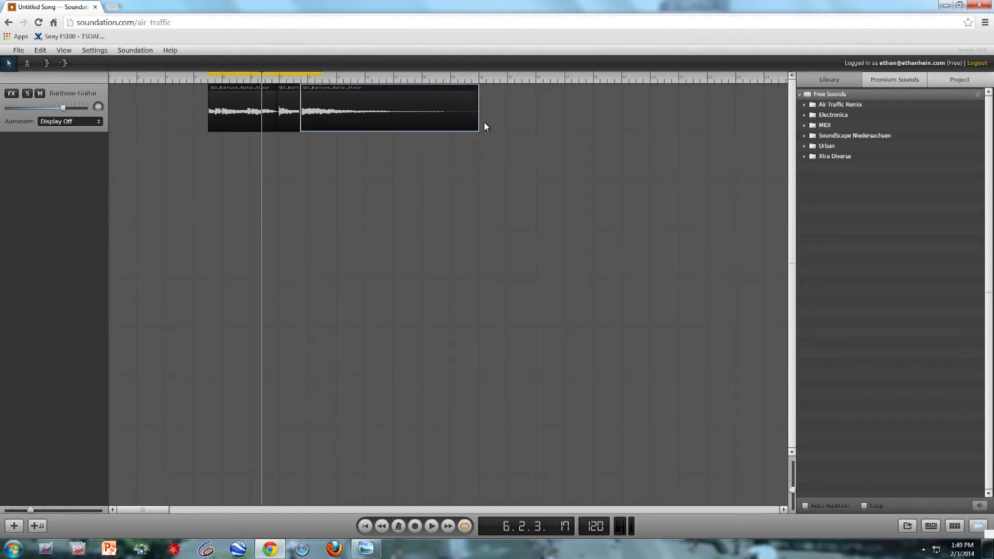
{"action": "left_click_drag", "start_coordinate": [476, 131], "coordinate": [322, 129]}
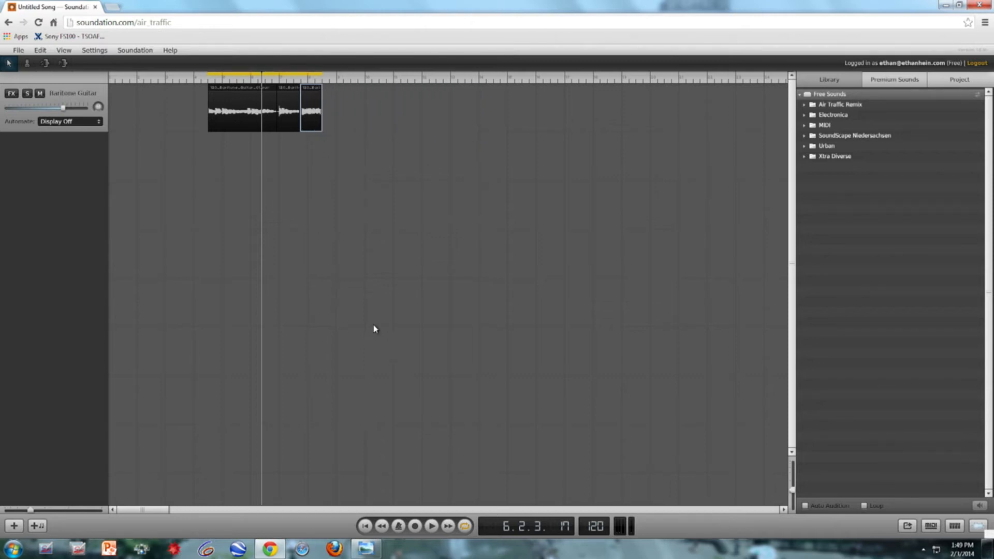
{"action": "left_click", "coordinate": [431, 525]}
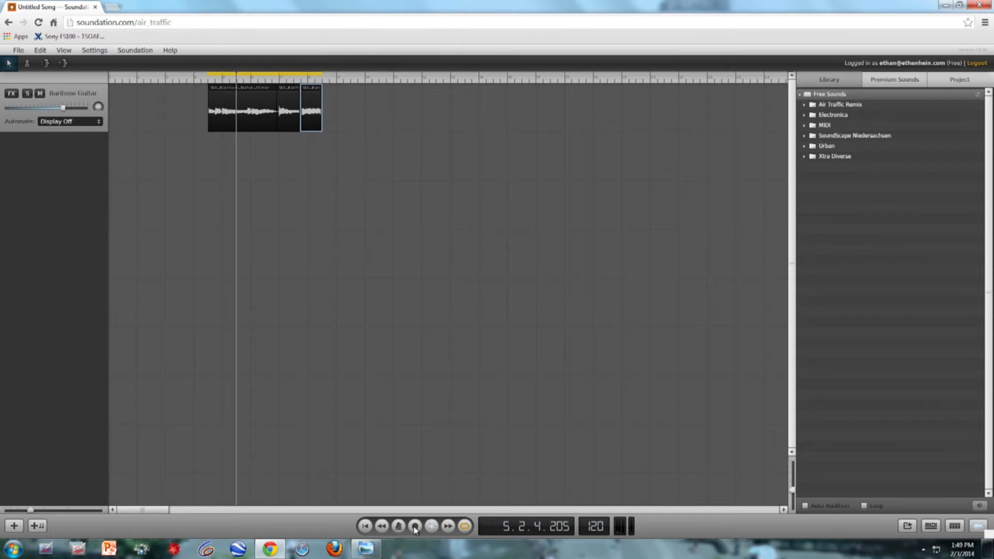
{"action": "left_click", "coordinate": [431, 526]}
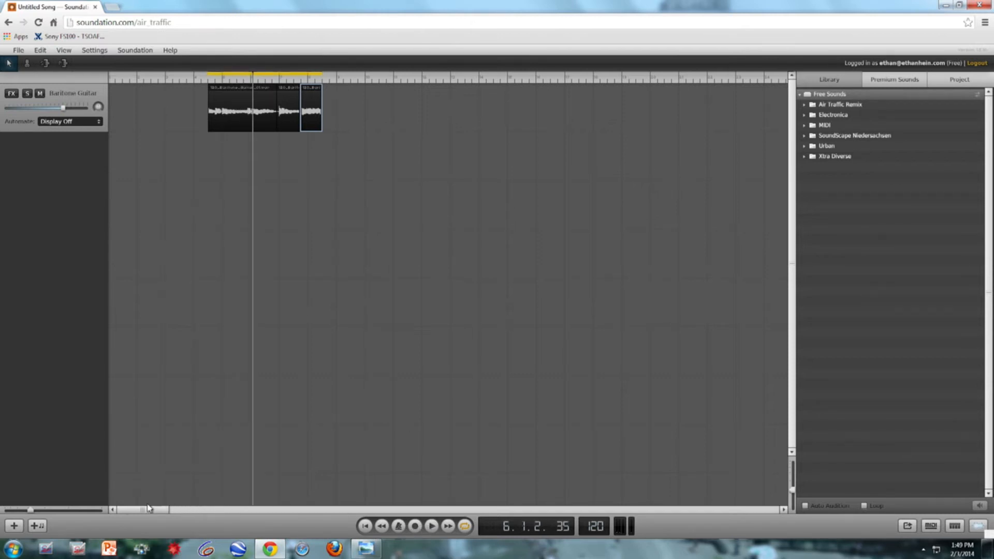
- Add an audio track and place 90 BeatMPCsmooth.wav from the Urban 90 BPM library at the loop start, time-stretched to the song tempo
{"action": "left_click", "coordinate": [15, 525]}
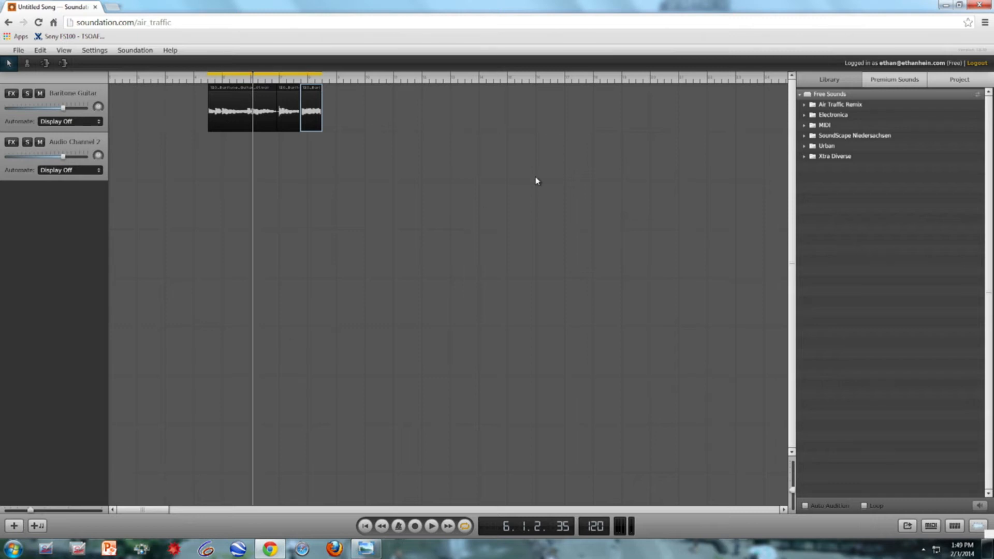
{"action": "left_click", "coordinate": [805, 147]}
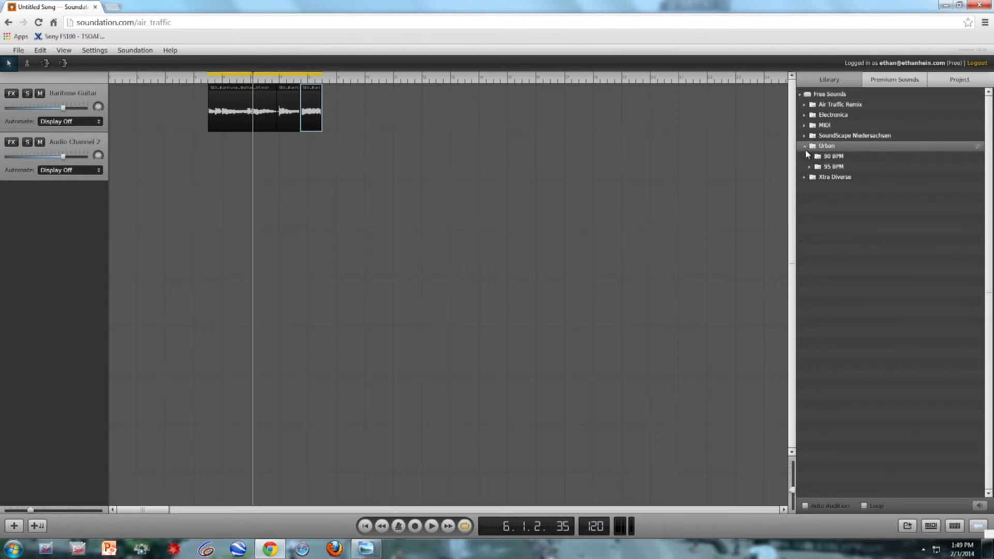
{"action": "left_click", "coordinate": [810, 158]}
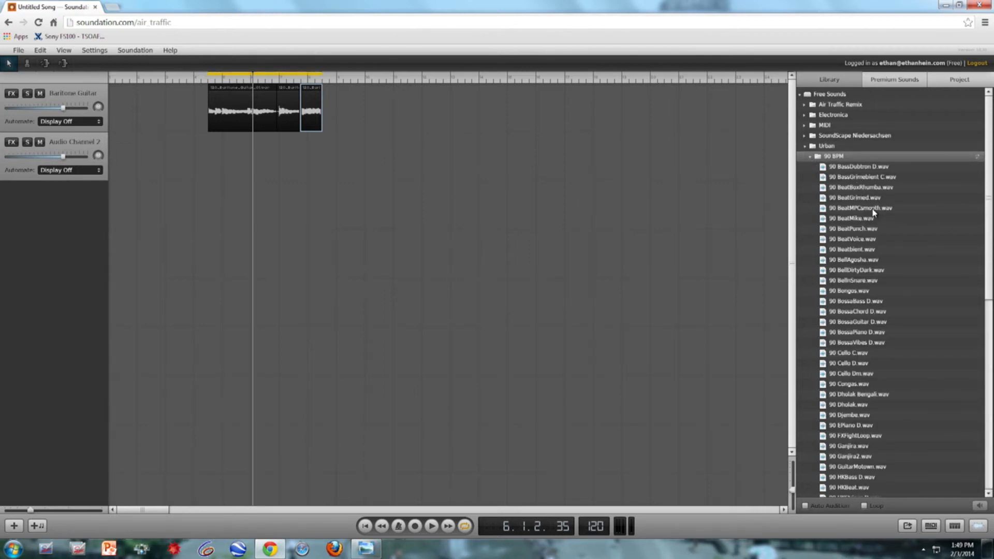
{"action": "left_click_drag", "start_coordinate": [873, 212], "coordinate": [282, 156]}
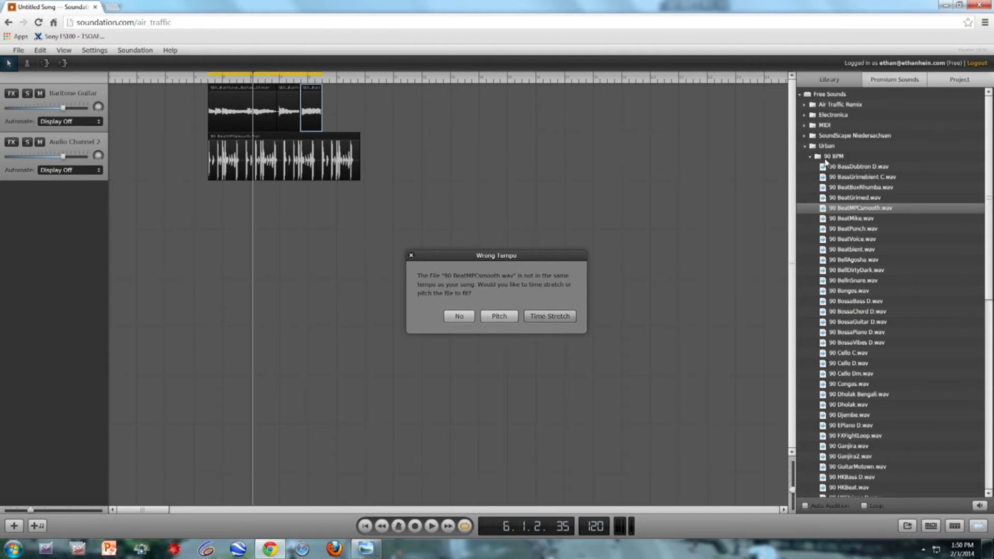
{"action": "left_click", "coordinate": [559, 317]}
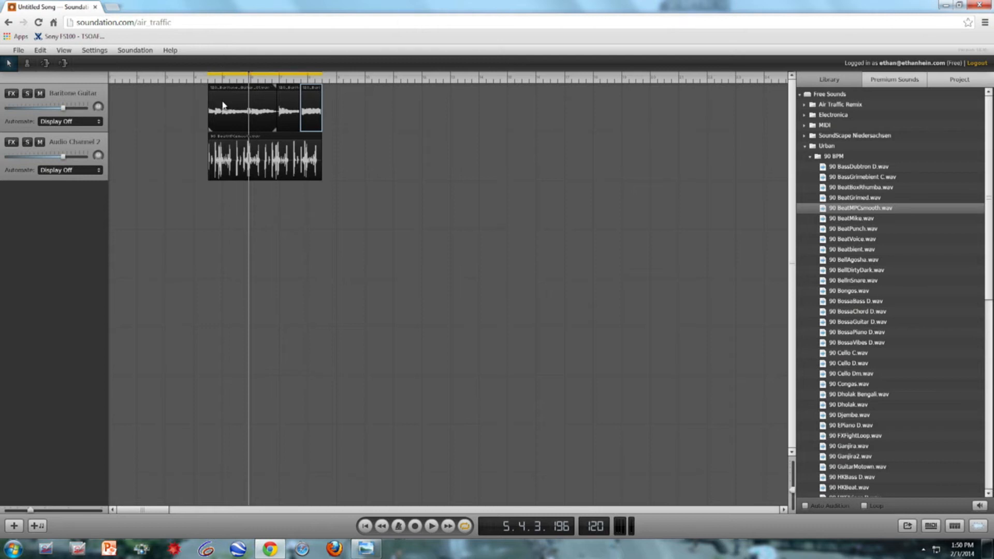
- Move the 90 BeatMPCsmooth clip half a bar later to the next bar line and play from the loop start
{"action": "left_click", "coordinate": [232, 141]}
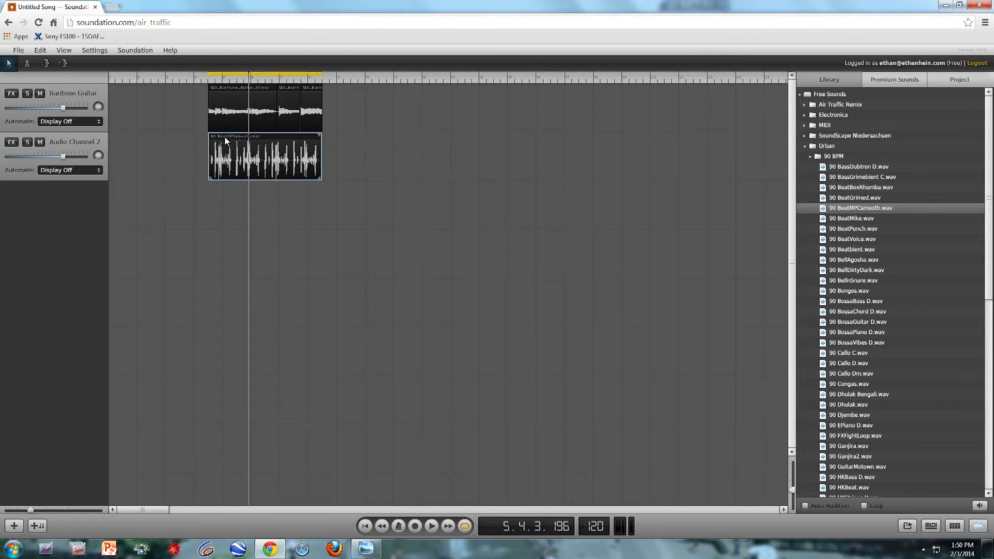
{"action": "left_click_drag", "start_coordinate": [222, 137], "coordinate": [238, 138]}
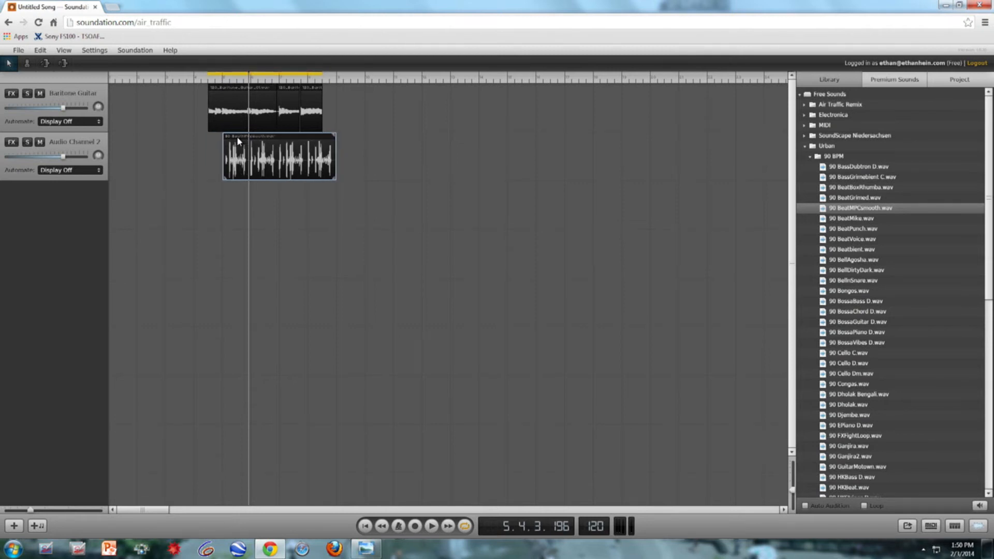
{"action": "left_click", "coordinate": [206, 82]}
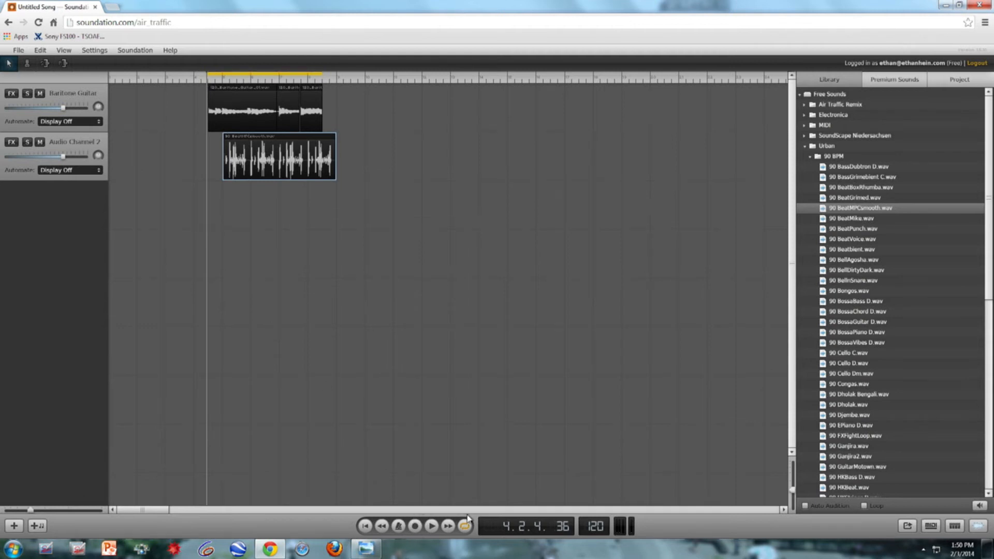
{"action": "left_click", "coordinate": [430, 526]}
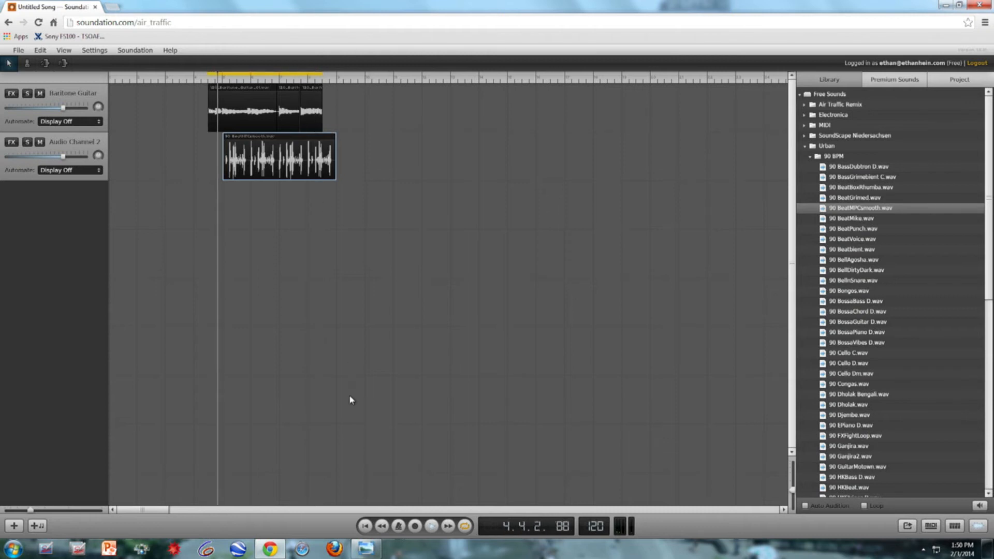
{"action": "left_click", "coordinate": [433, 527]}
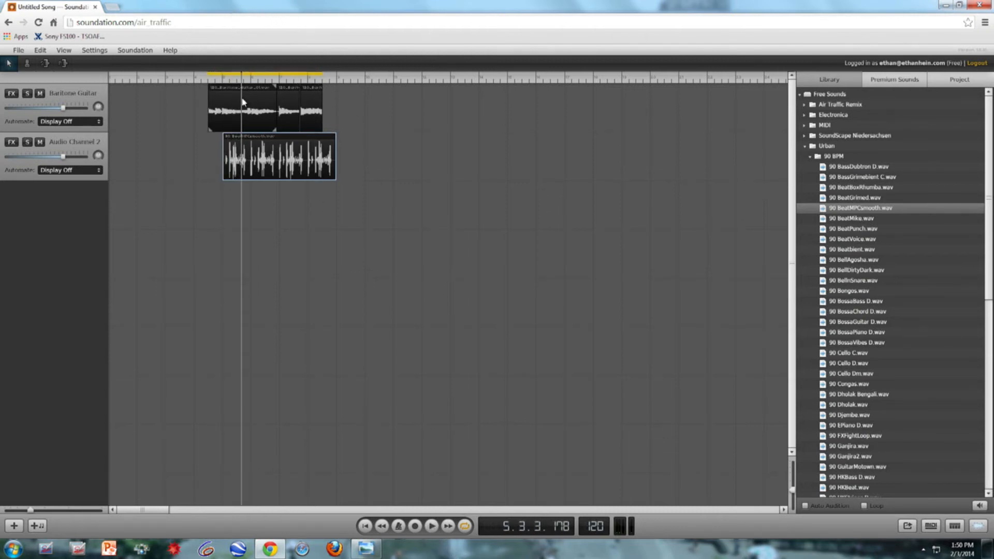
- Split the first Baritone Guitar clip where the beat clip starts and place a copy of the short opening piece directly after the last guitar clip
{"action": "left_click", "coordinate": [28, 64]}
{"action": "left_click", "coordinate": [7, 63]}
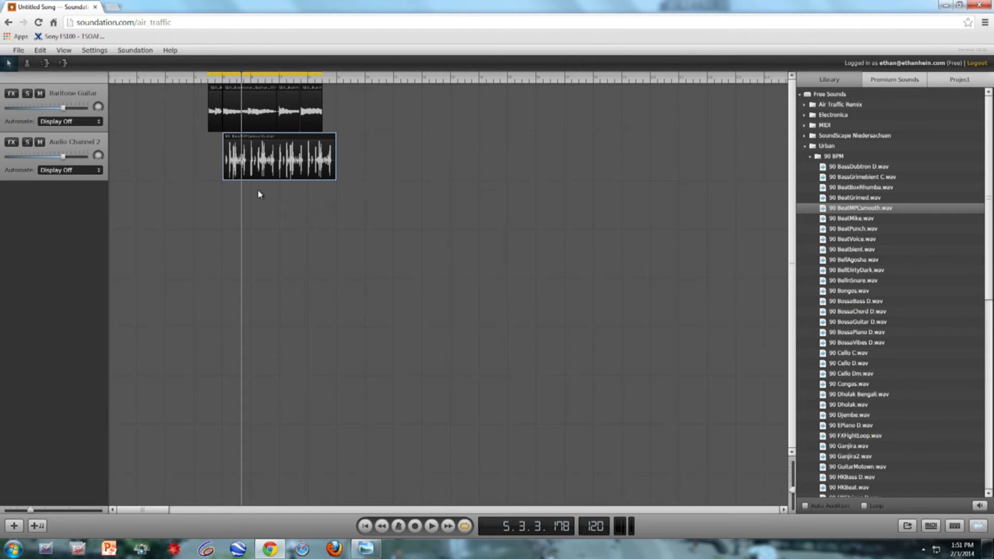
{"action": "left_click", "coordinate": [215, 102]}
{"action": "right_click", "coordinate": [215, 102]}
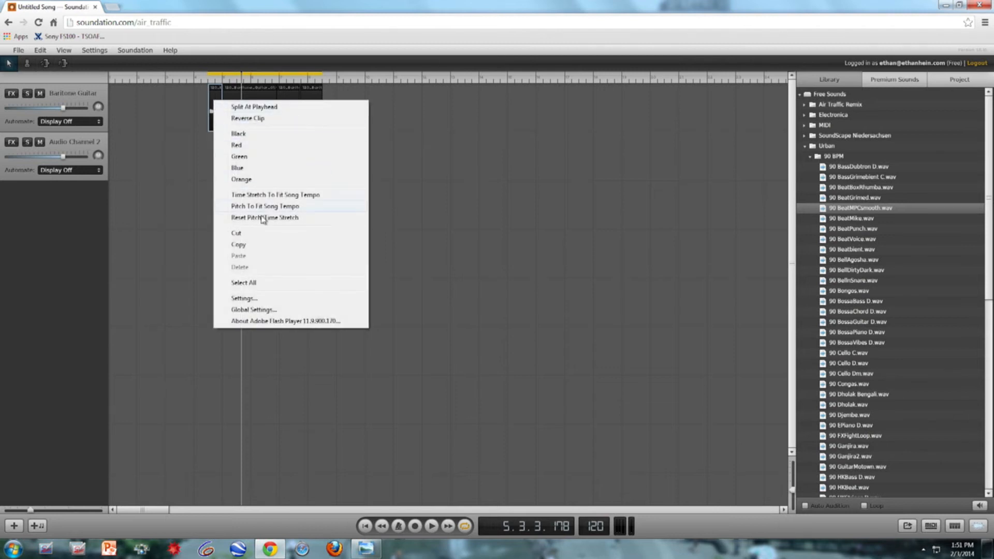
{"action": "left_click", "coordinate": [264, 251]}
{"action": "right_click", "coordinate": [368, 98]}
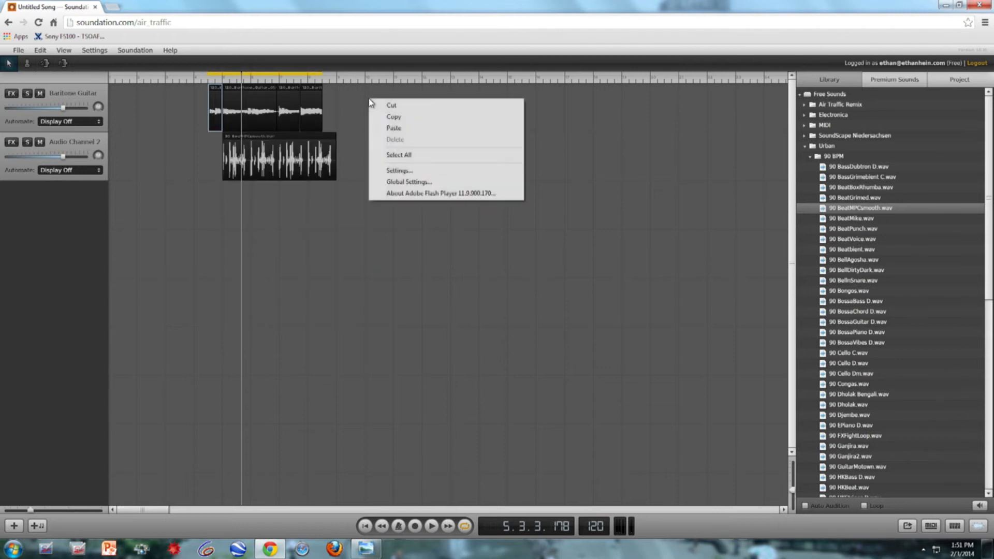
{"action": "left_click", "coordinate": [387, 126]}
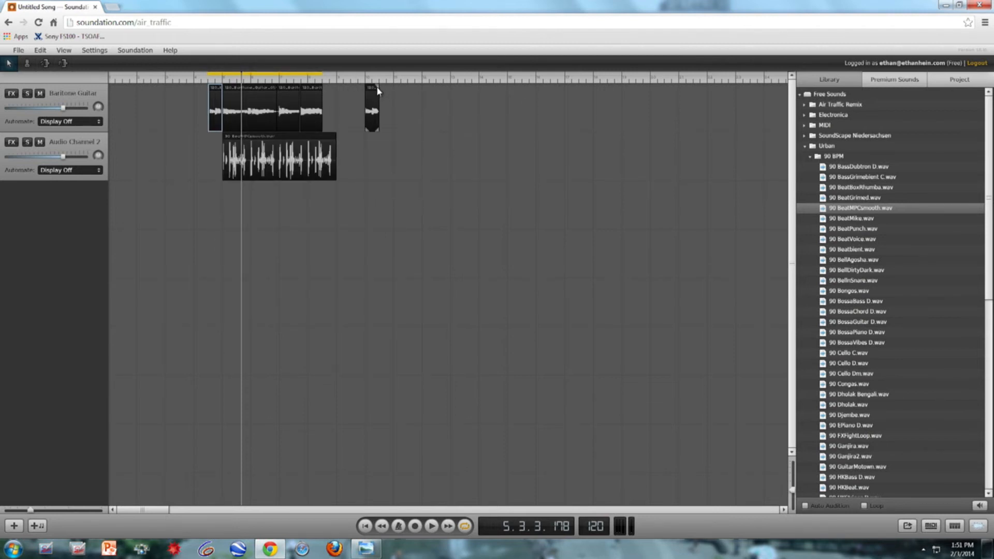
{"action": "left_click_drag", "start_coordinate": [368, 89], "coordinate": [334, 93]}
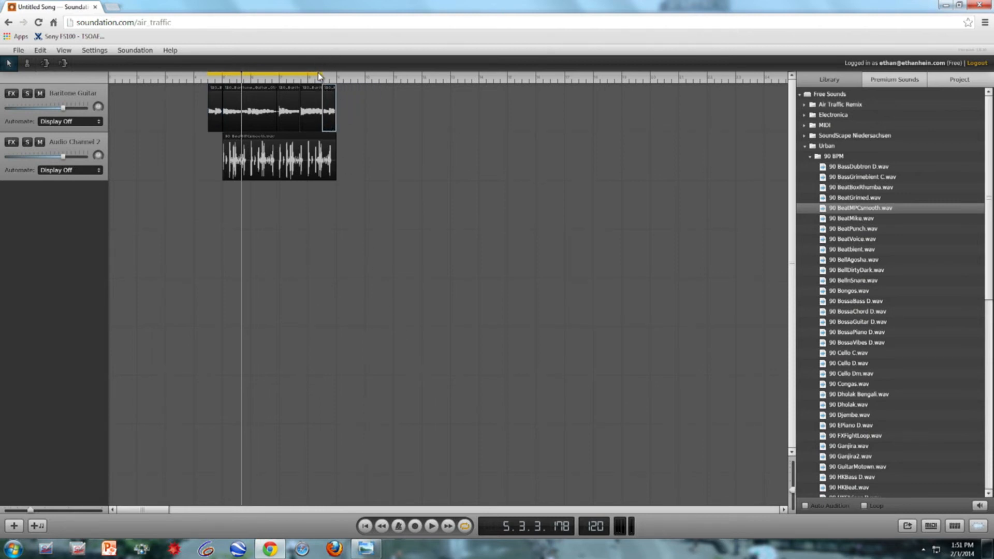
- Adjust the loop region to span the 90 BeatMPCsmooth clip from bar 5 to bar 9, and play the loop
{"action": "left_click_drag", "start_coordinate": [318, 72], "coordinate": [337, 76]}
{"action": "left_click_drag", "start_coordinate": [207, 78], "coordinate": [214, 77]}
{"action": "left_click", "coordinate": [433, 525]}
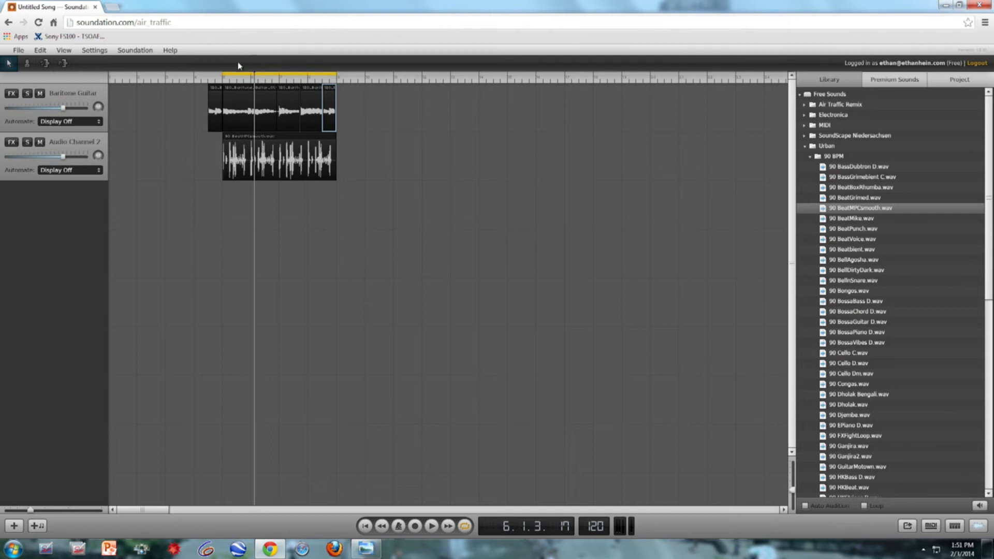
- Add an audio track with 90 Congas.wav at the loop start, time-stretched to the song tempo and extended to the loop end
{"action": "left_click", "coordinate": [15, 526]}
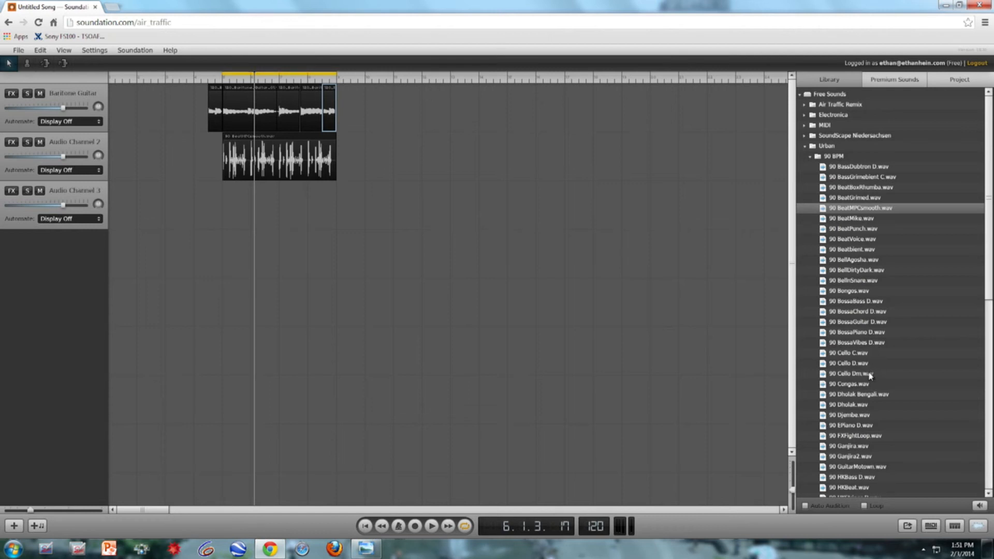
{"action": "left_click_drag", "start_coordinate": [868, 387], "coordinate": [261, 208]}
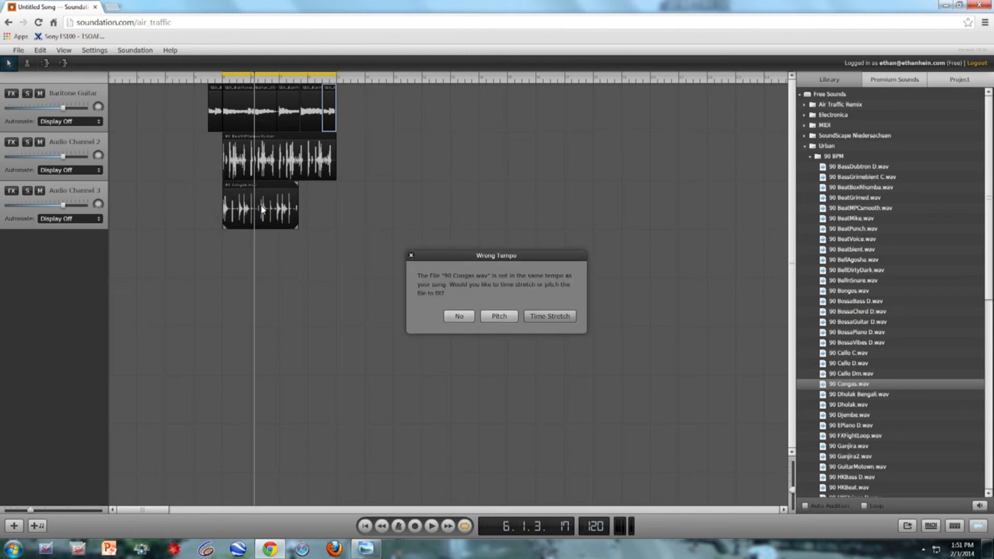
{"action": "left_click", "coordinate": [553, 319]}
{"action": "left_click", "coordinate": [277, 182]}
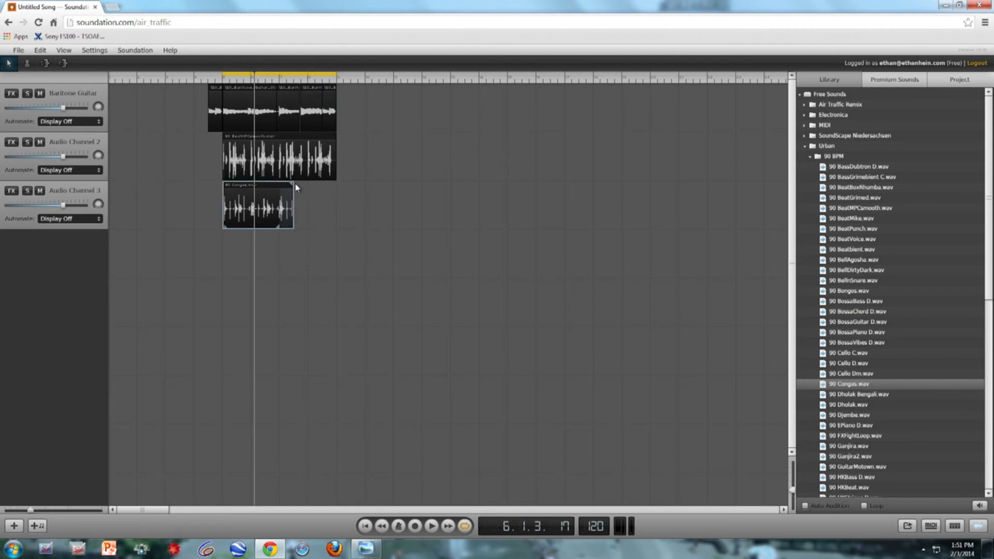
{"action": "left_click_drag", "start_coordinate": [295, 184], "coordinate": [335, 185]}
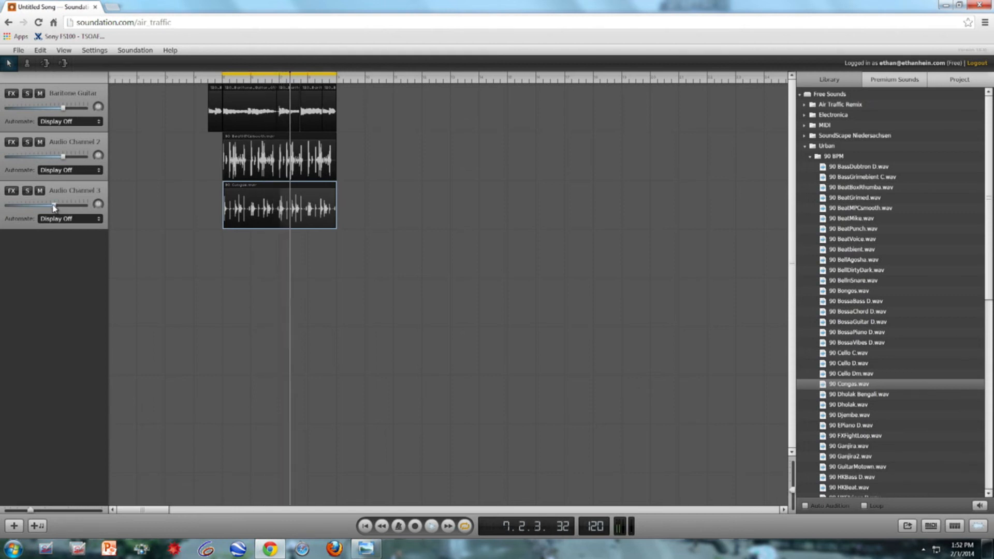
- Lower the congas track's volume and audition the loop with the beat track briefly muted
{"action": "left_click_drag", "start_coordinate": [58, 206], "coordinate": [47, 206]}
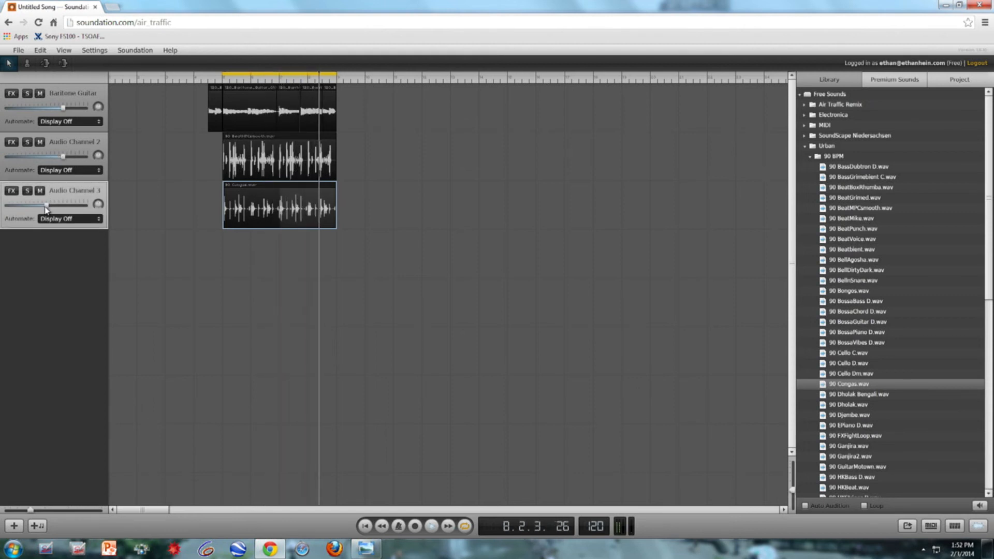
{"action": "left_click", "coordinate": [40, 142]}
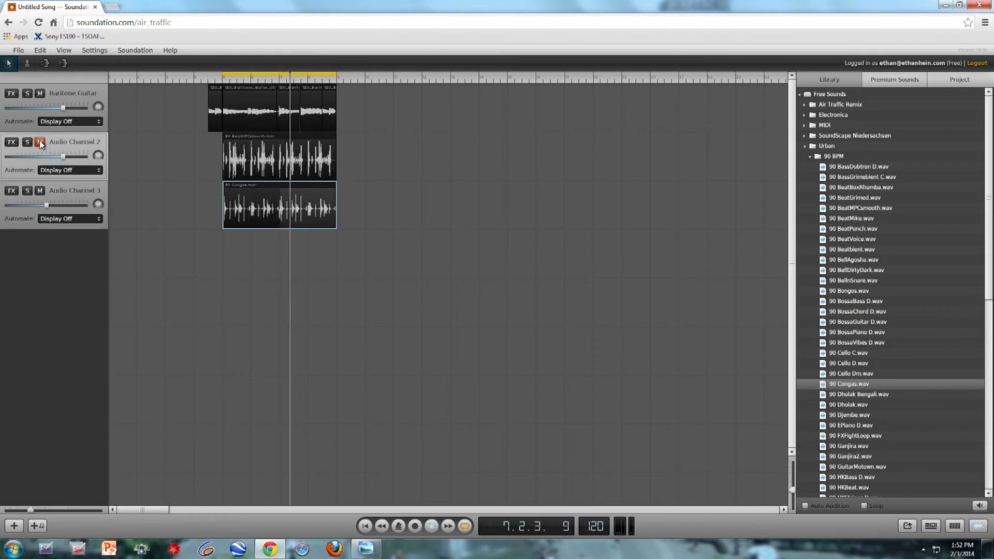
{"action": "left_click", "coordinate": [40, 142]}
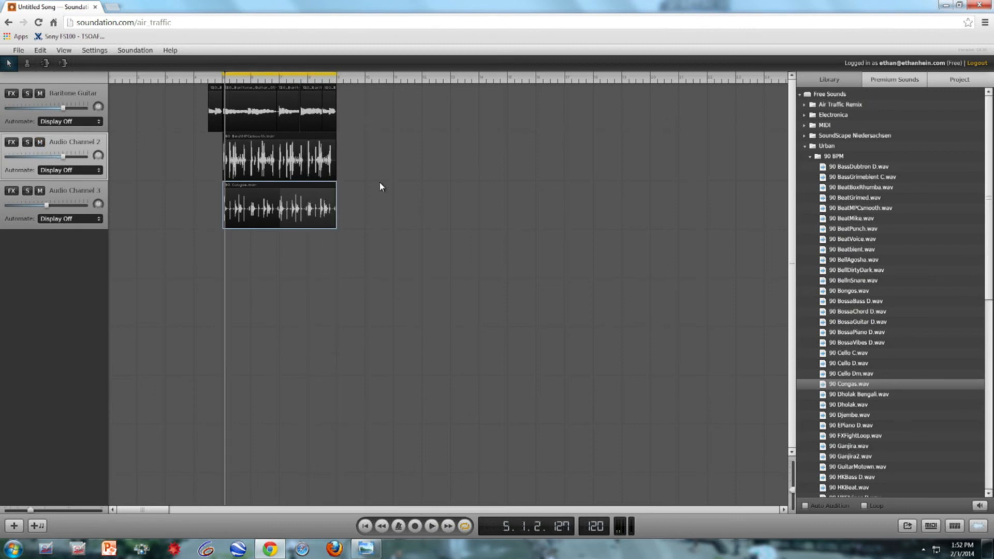
- Copy the four Baritone Guitar clips inside the loop region and place the copy directly after them at bar 9
{"action": "left_click_drag", "start_coordinate": [357, 104], "coordinate": [259, 111]}
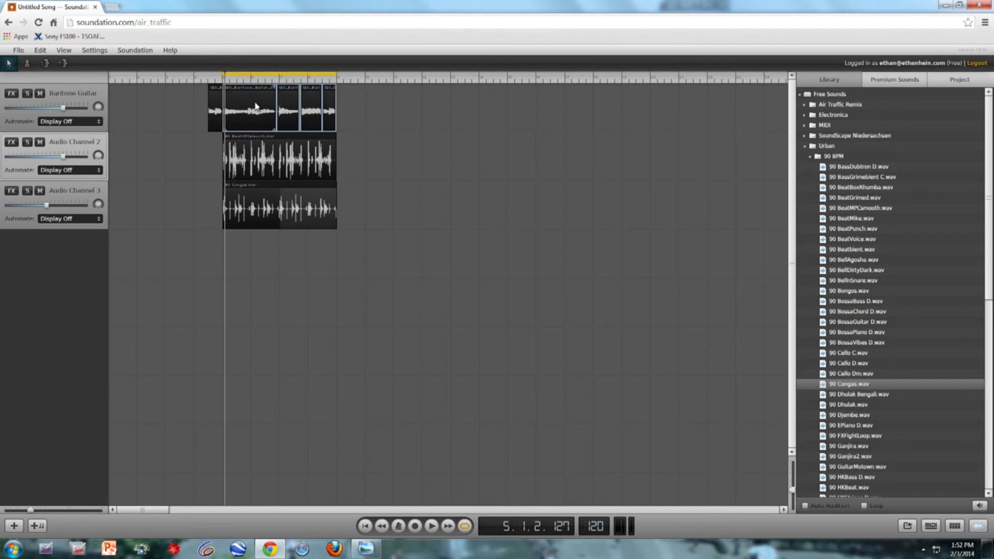
{"action": "right_click", "coordinate": [256, 106]}
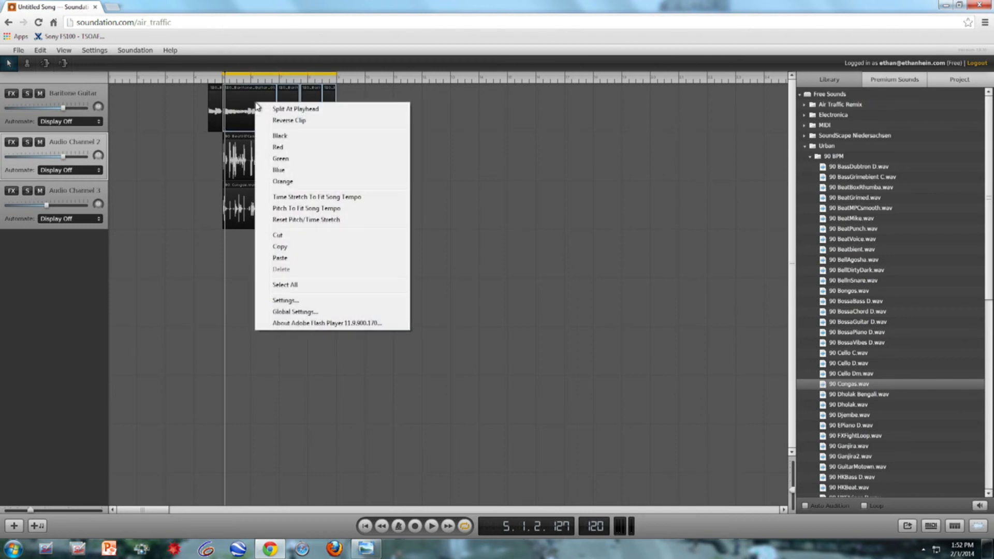
{"action": "left_click", "coordinate": [314, 247]}
{"action": "right_click", "coordinate": [375, 96]}
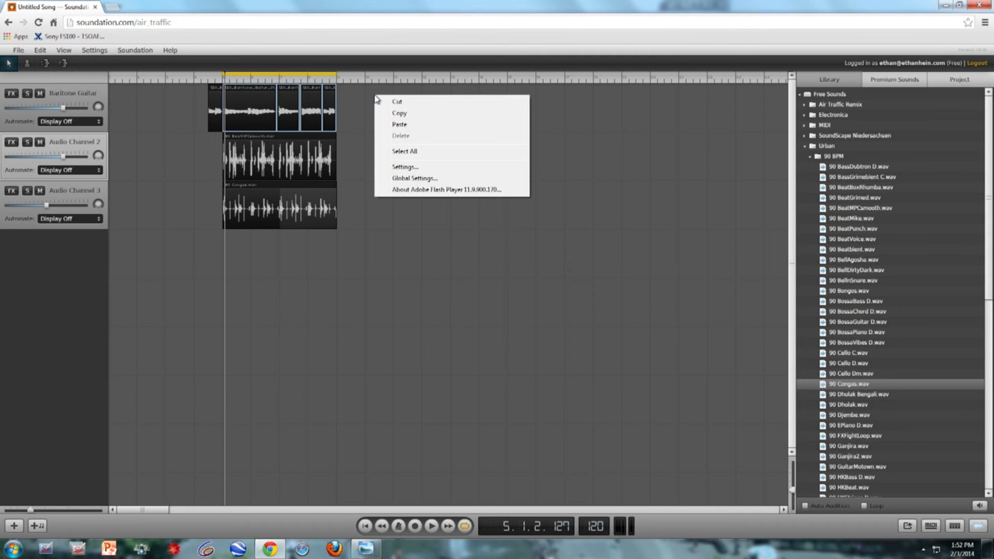
{"action": "left_click", "coordinate": [398, 124]}
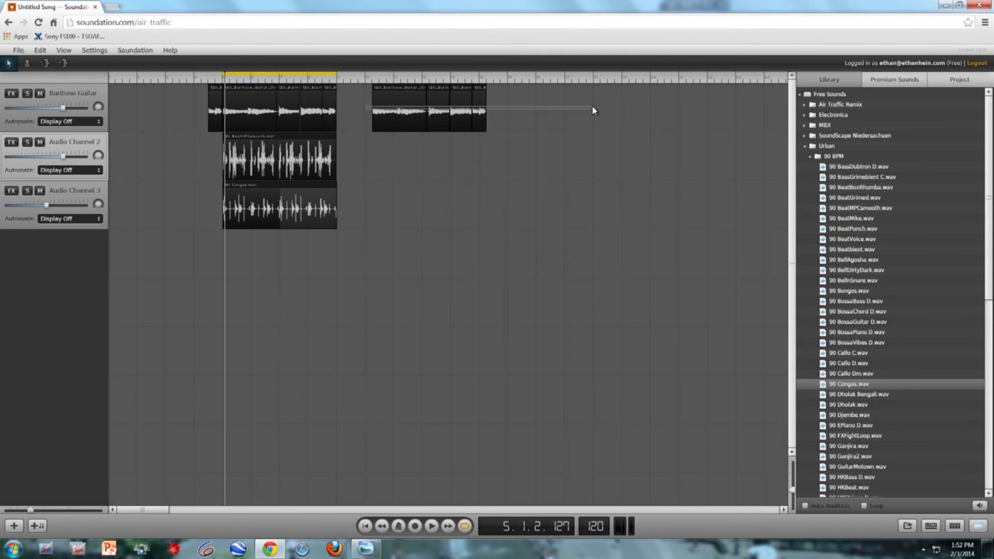
{"action": "left_click_drag", "start_coordinate": [395, 95], "coordinate": [357, 110]}
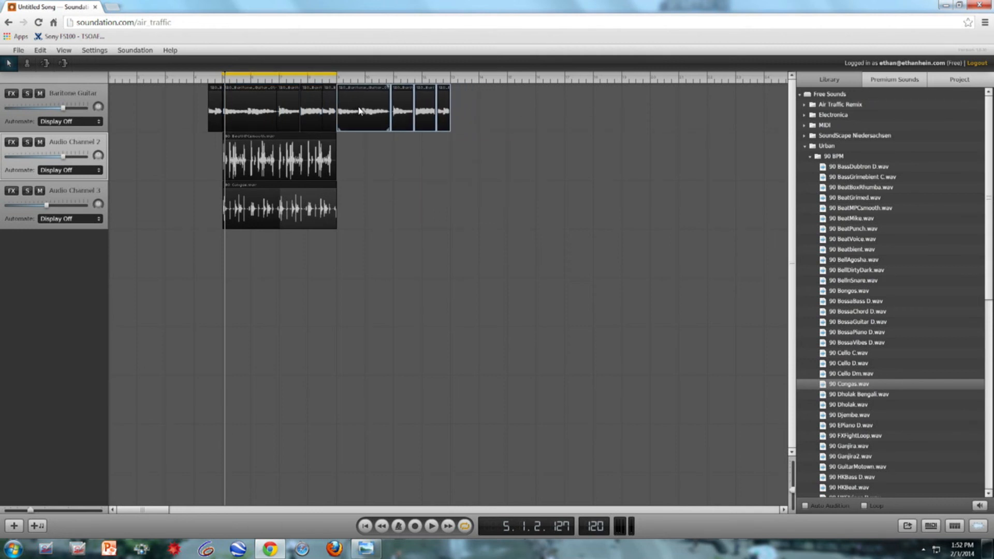
- Paste the copied guitar phrase two more times, placing each repeat directly after the previous one on the Baritone Guitar track
{"action": "right_click", "coordinate": [476, 110]}
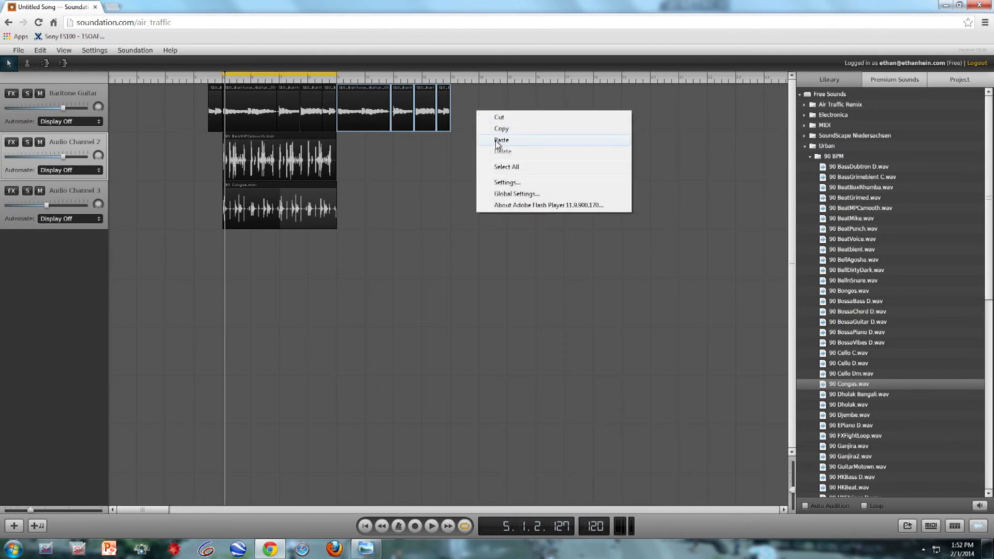
{"action": "left_click", "coordinate": [494, 145]}
{"action": "left_click_drag", "start_coordinate": [476, 112], "coordinate": [612, 93]}
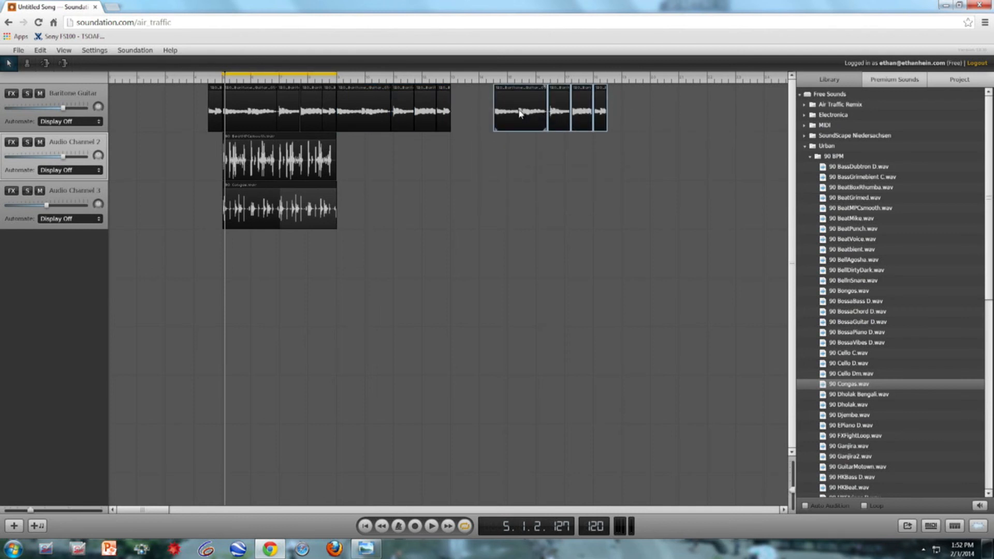
{"action": "left_click_drag", "start_coordinate": [520, 113], "coordinate": [475, 114]}
{"action": "right_click", "coordinate": [605, 101]}
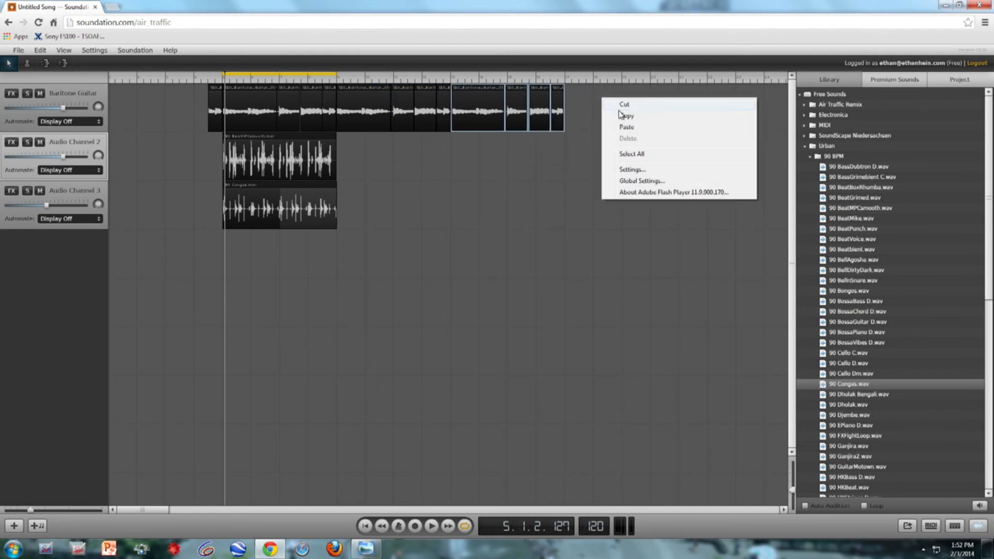
{"action": "left_click", "coordinate": [634, 129]}
{"action": "left_click_drag", "start_coordinate": [730, 108], "coordinate": [672, 120]}
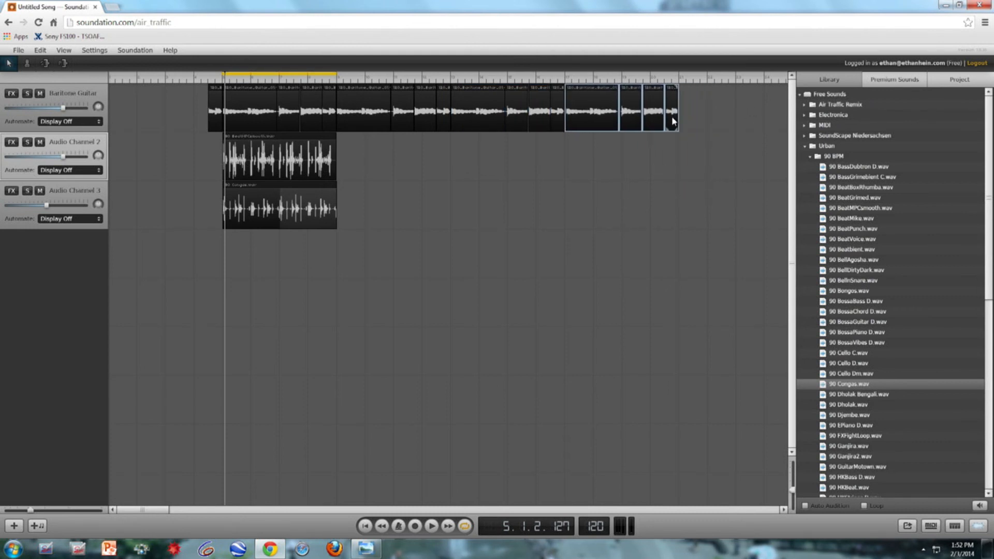
- Extend the 90 BeatMPCsmooth clip to the end of the guitar repeats, and make the congas clip run from bar 9 to the same end
{"action": "left_click", "coordinate": [241, 160]}
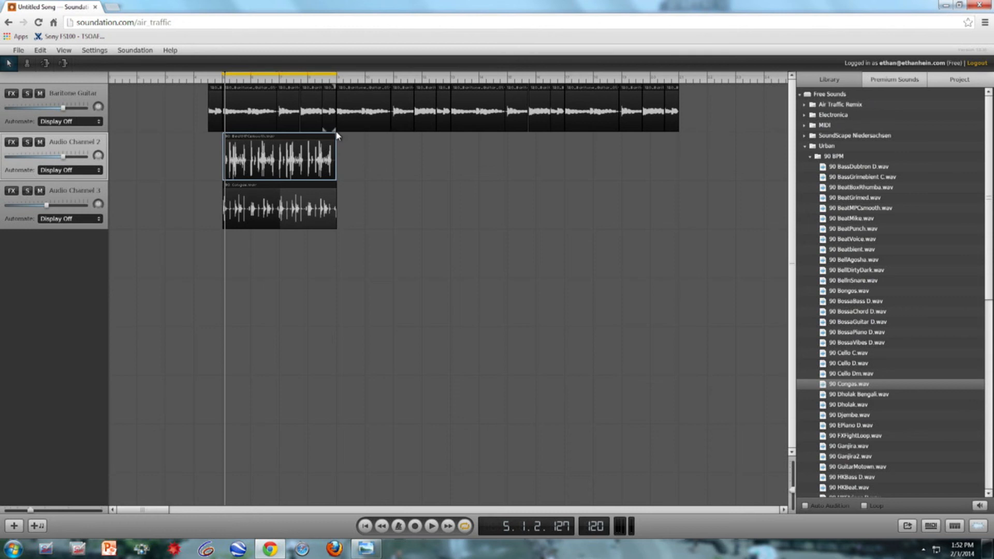
{"action": "left_click_drag", "start_coordinate": [336, 137], "coordinate": [695, 153]}
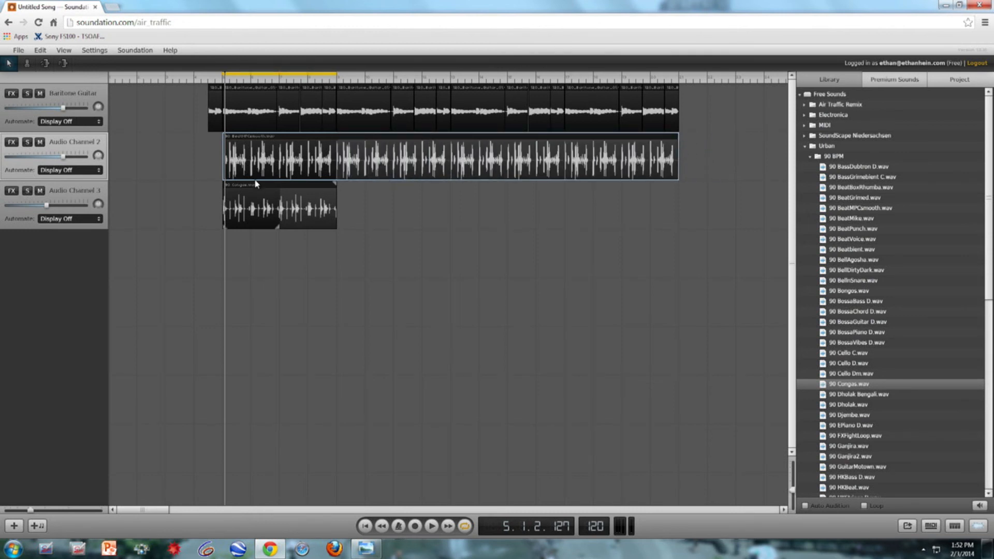
{"action": "left_click_drag", "start_coordinate": [264, 182], "coordinate": [368, 186]}
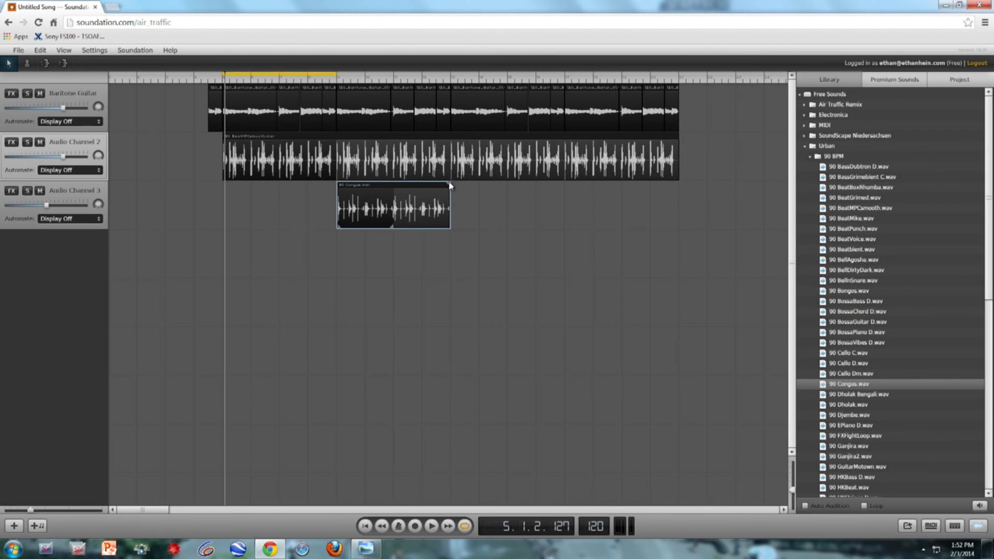
{"action": "left_click_drag", "start_coordinate": [449, 188], "coordinate": [666, 200]}
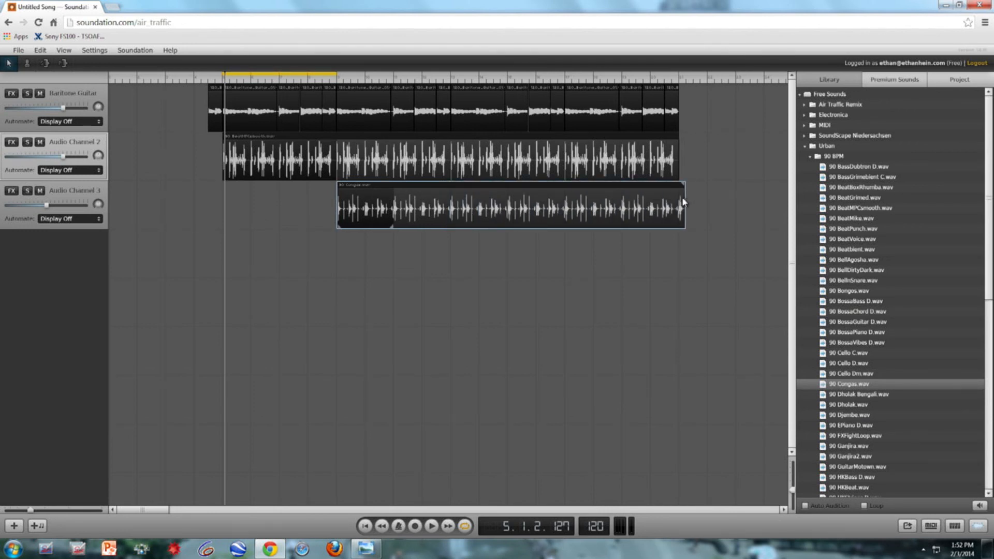
- Play the arrangement from the first guitar clip with looping off, and shorten the beat clip to end where the last guitar repeat begins
{"action": "left_click", "coordinate": [465, 526]}
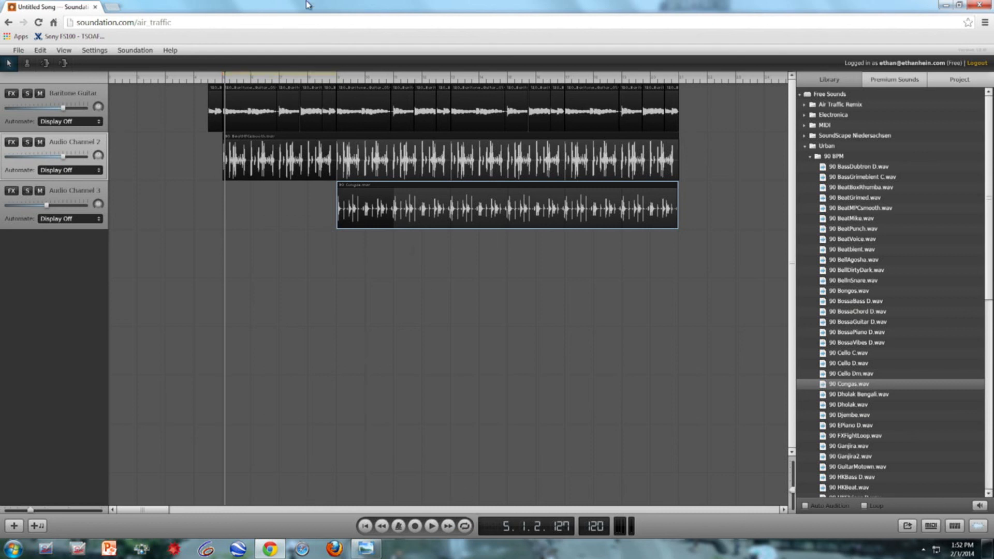
{"action": "left_click", "coordinate": [207, 82]}
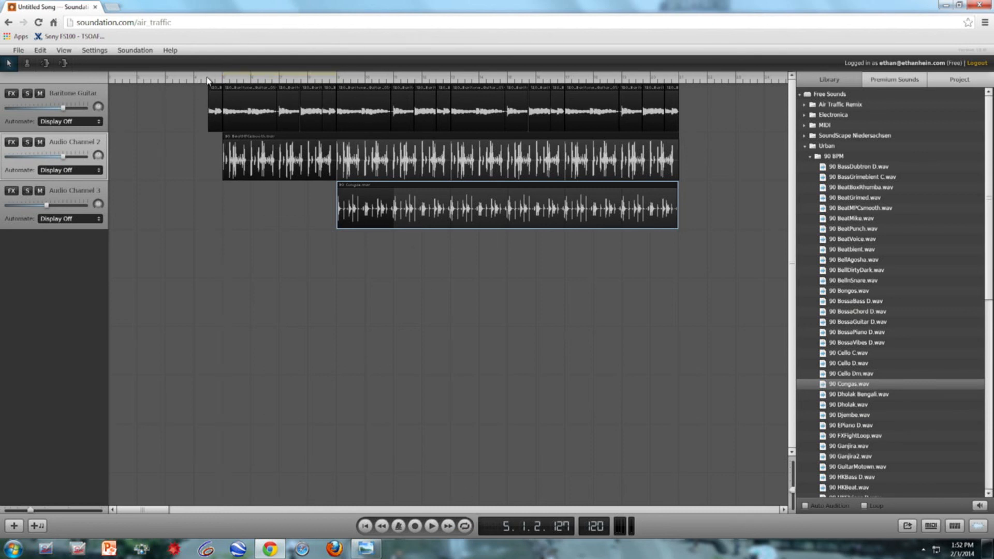
{"action": "left_click", "coordinate": [435, 526]}
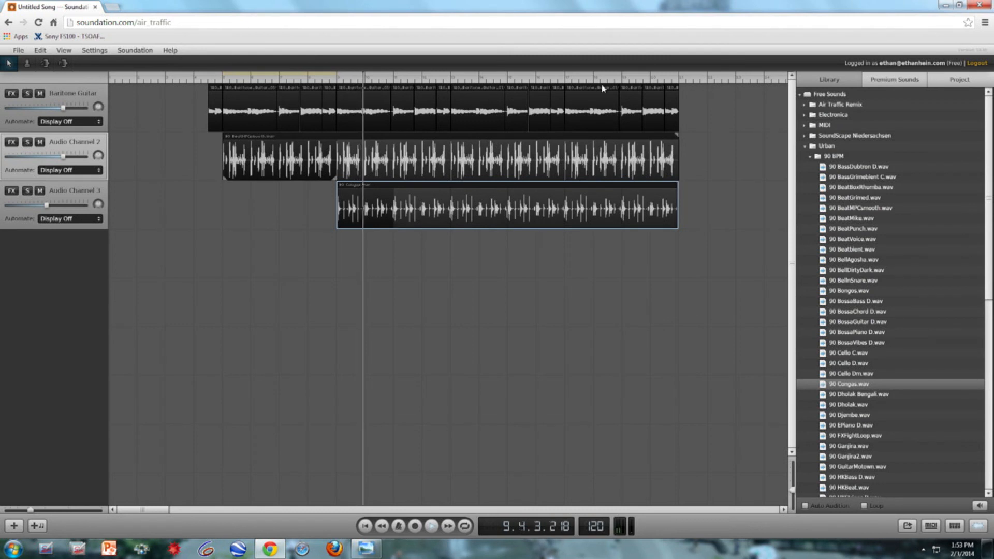
{"action": "left_click_drag", "start_coordinate": [676, 133], "coordinate": [563, 139]}
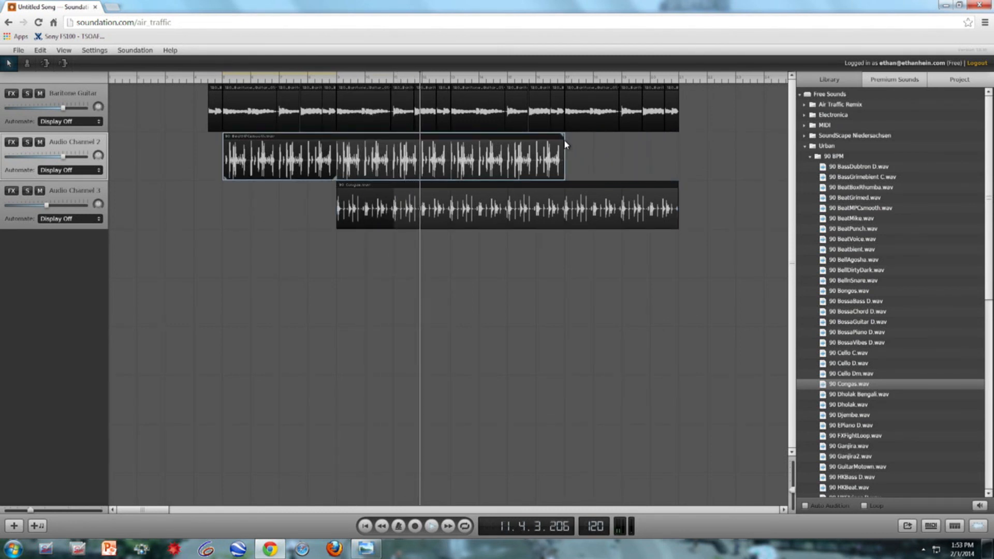